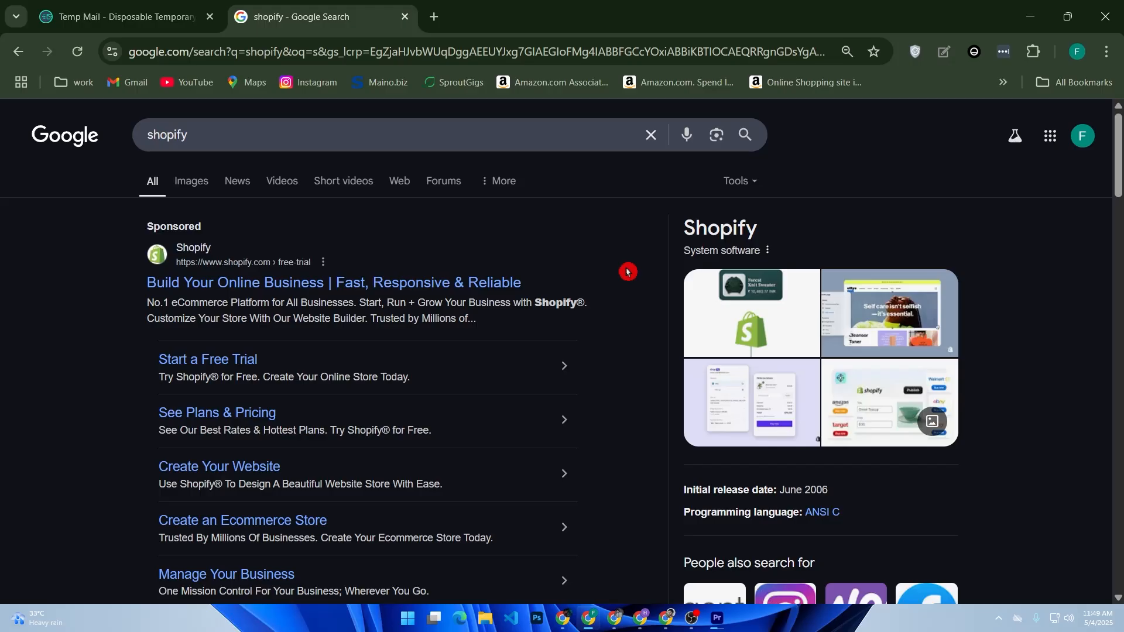
Open the official Shopify website from the search results and log in to the store admin
scroll(639, 268, "down", 5)
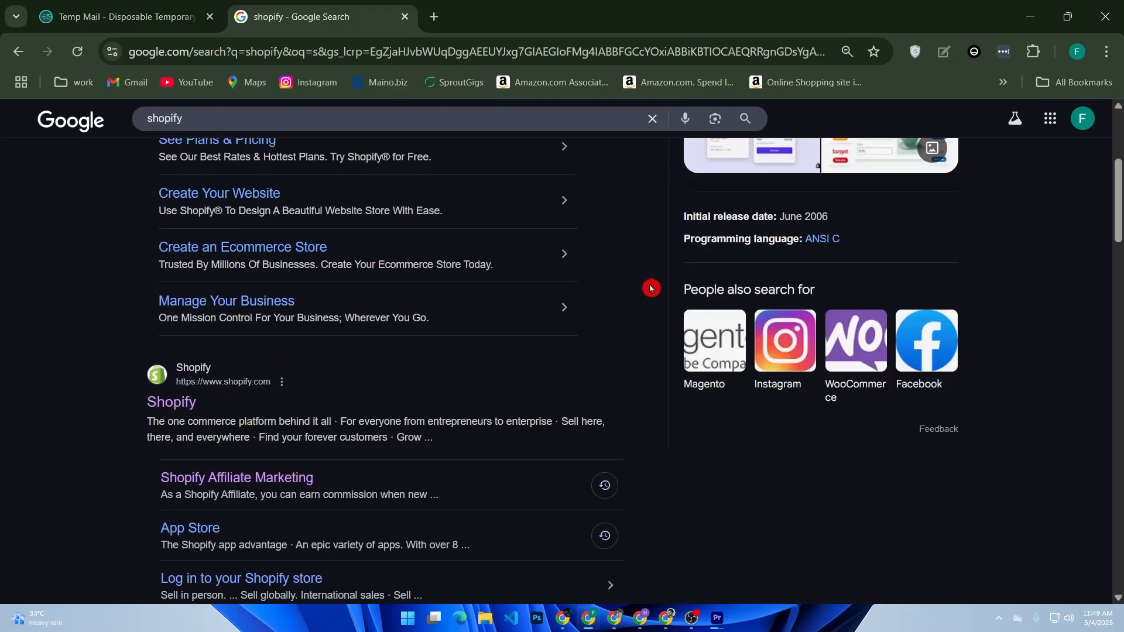
left_click(178, 415)
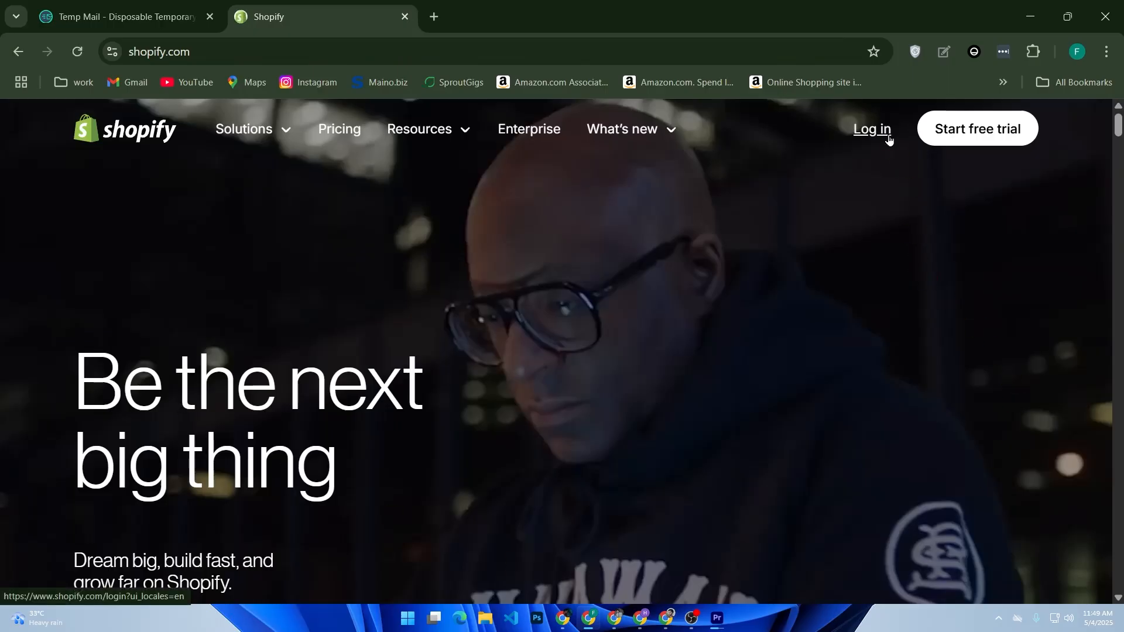
left_click(887, 136)
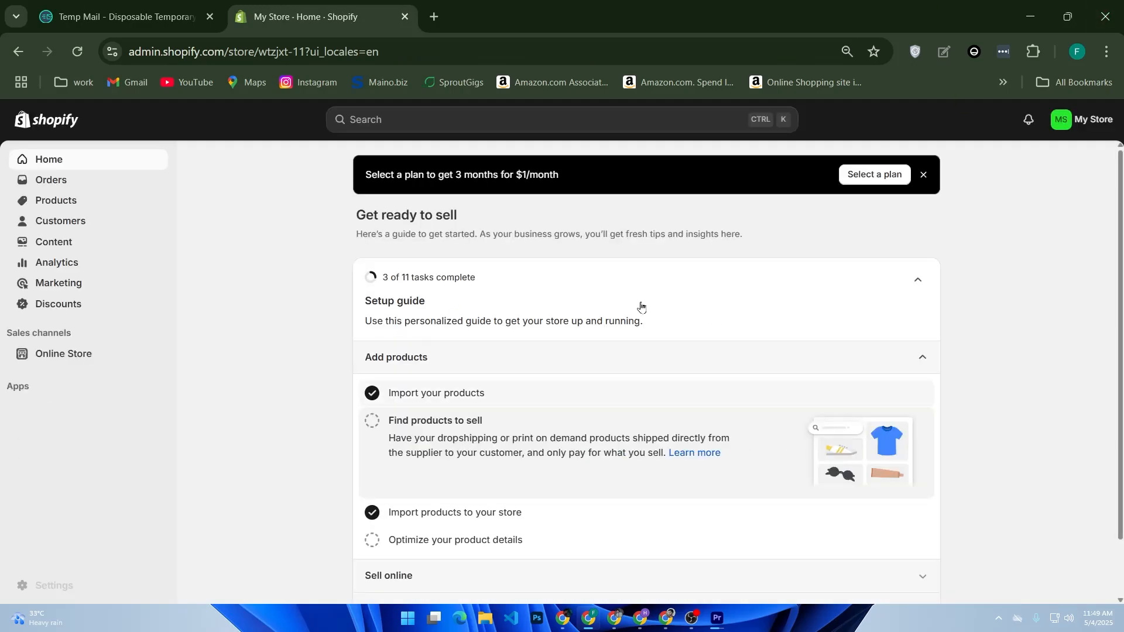
Open the online store's themes and add the free Spotlight theme to the theme library
left_click(117, 364)
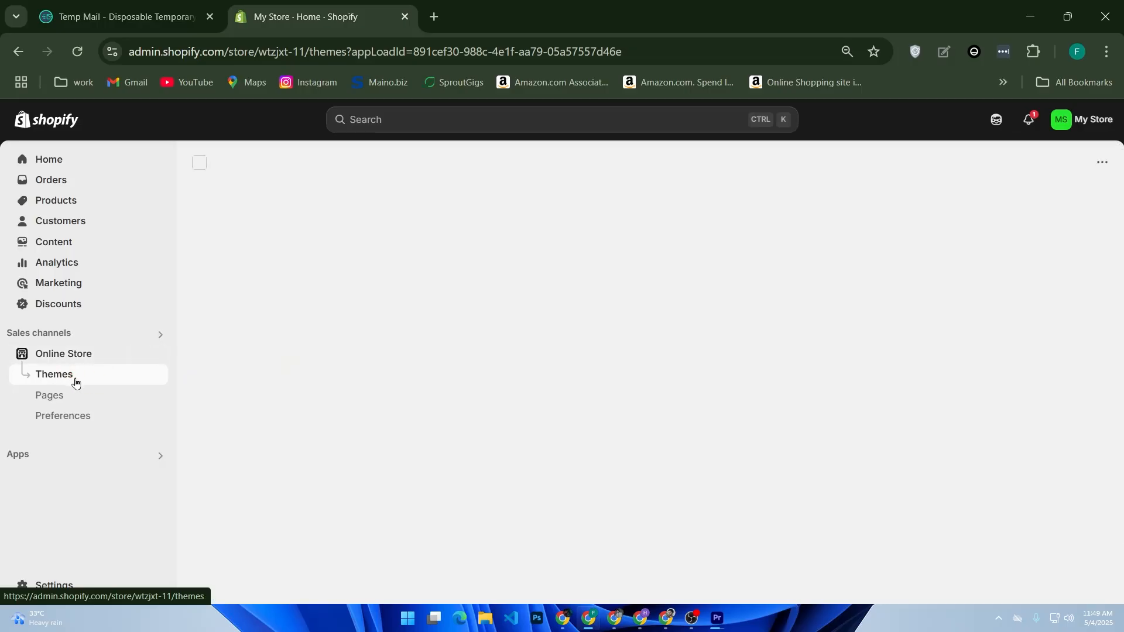
left_click(423, 409)
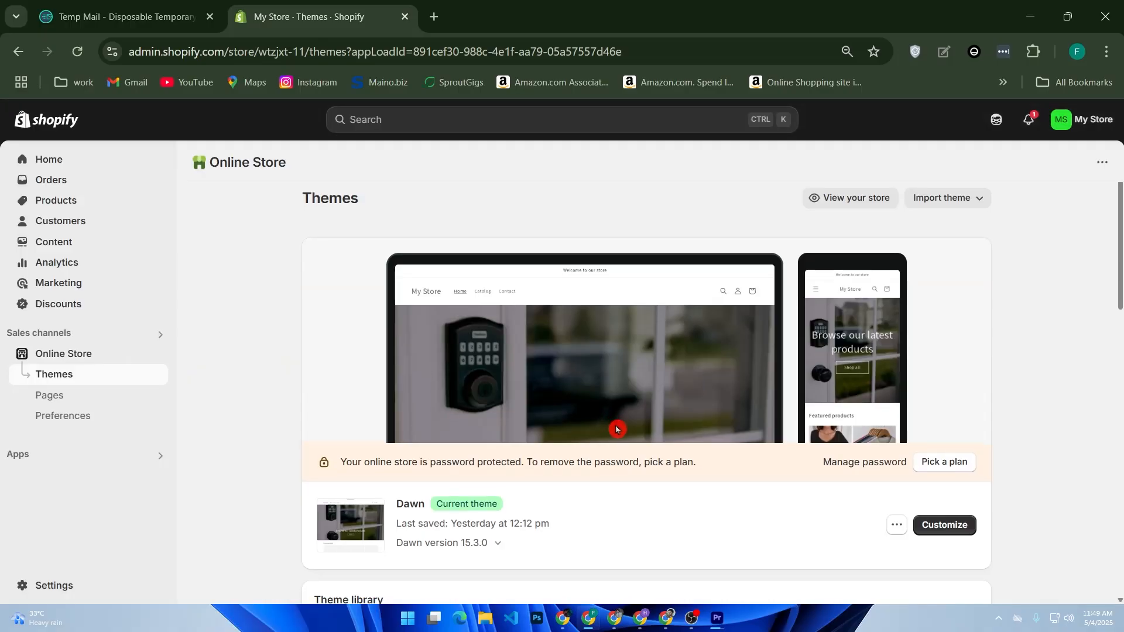
scroll(615, 429, "down", 8)
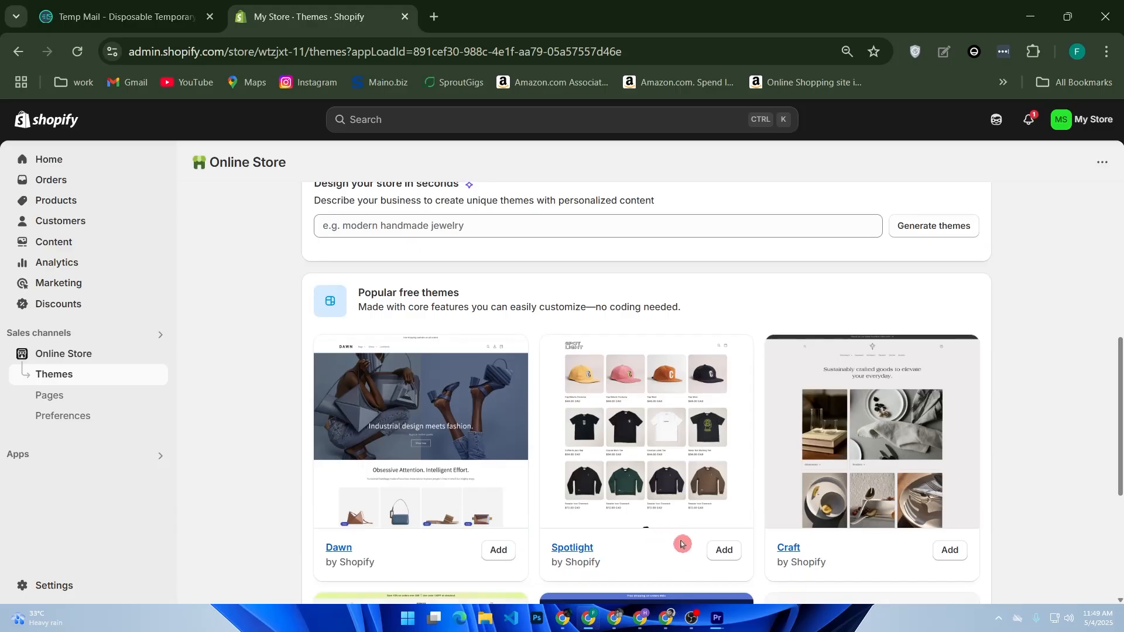
left_click(723, 551)
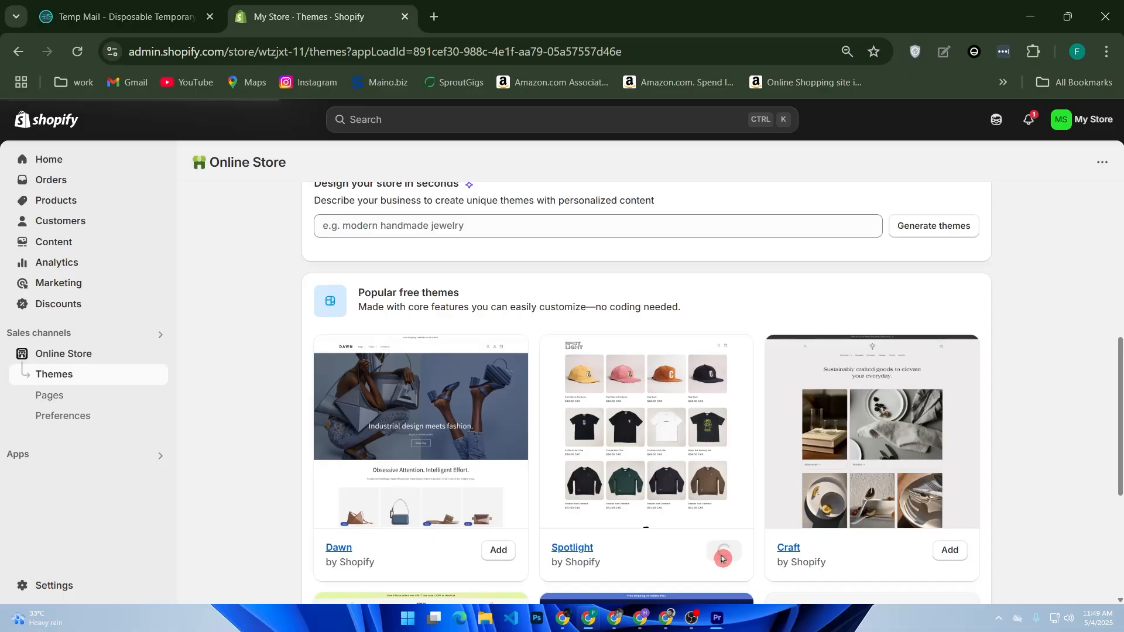
left_click(722, 554)
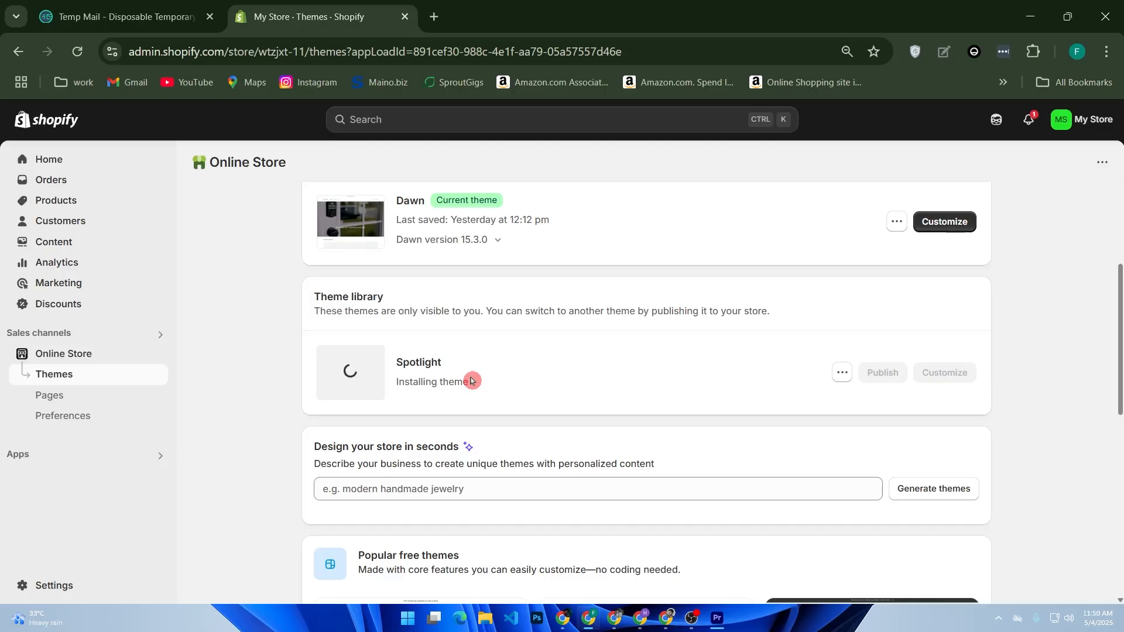
Browse the popular free themes and open the newly added Spotlight theme for customization
scroll(486, 380, "down", 7)
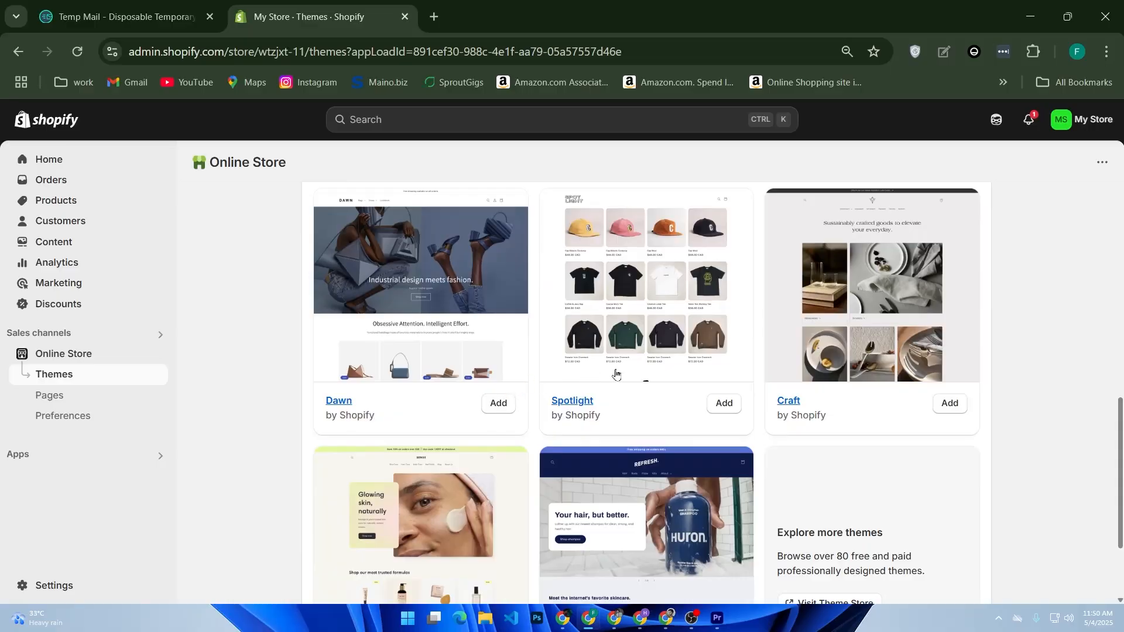
scroll(772, 519, "down", 3)
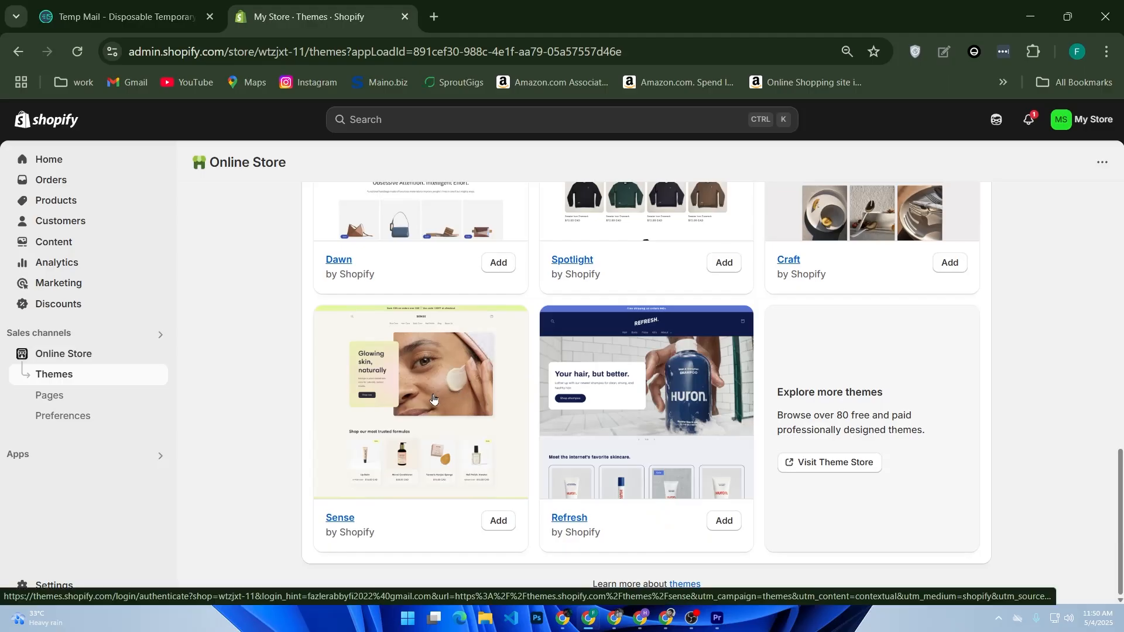
scroll(433, 399, "up", 10)
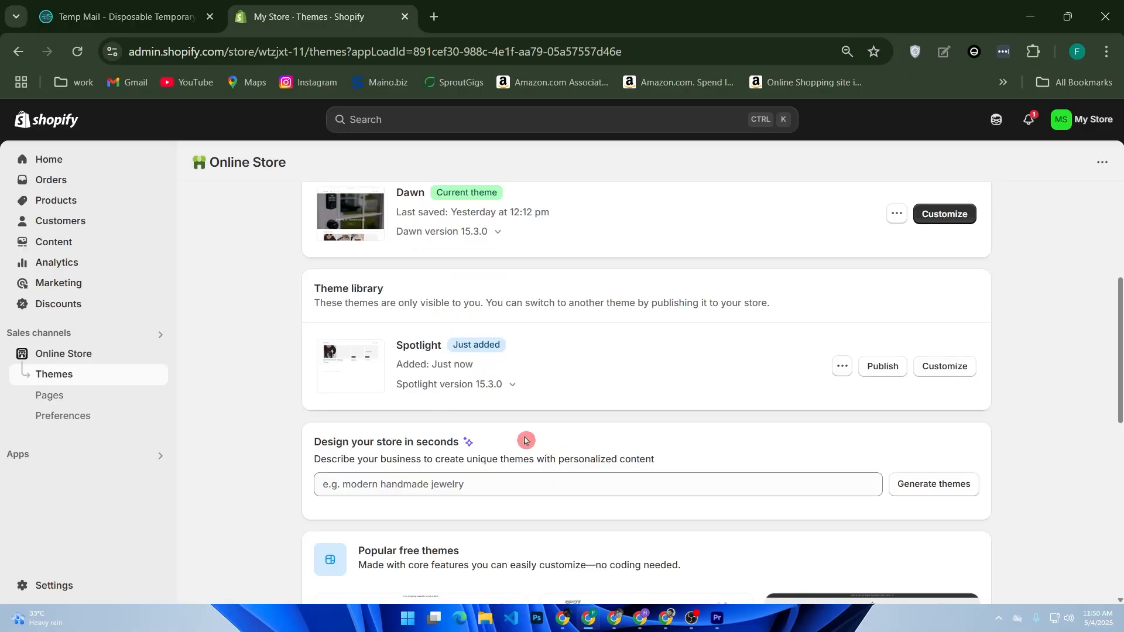
left_click(940, 366)
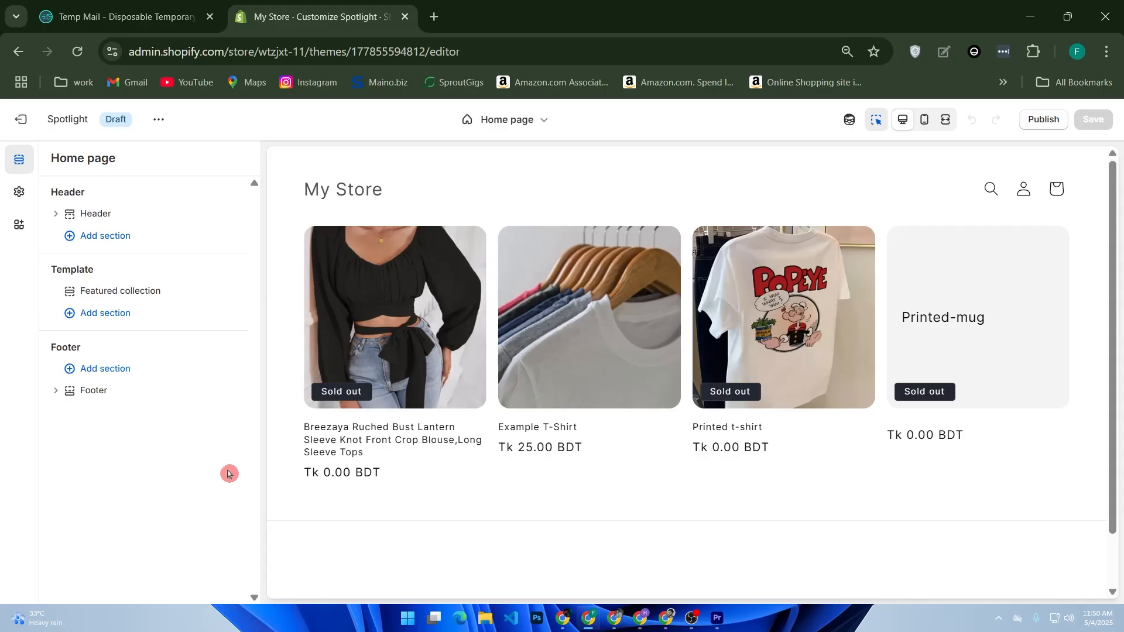
left_click(105, 211)
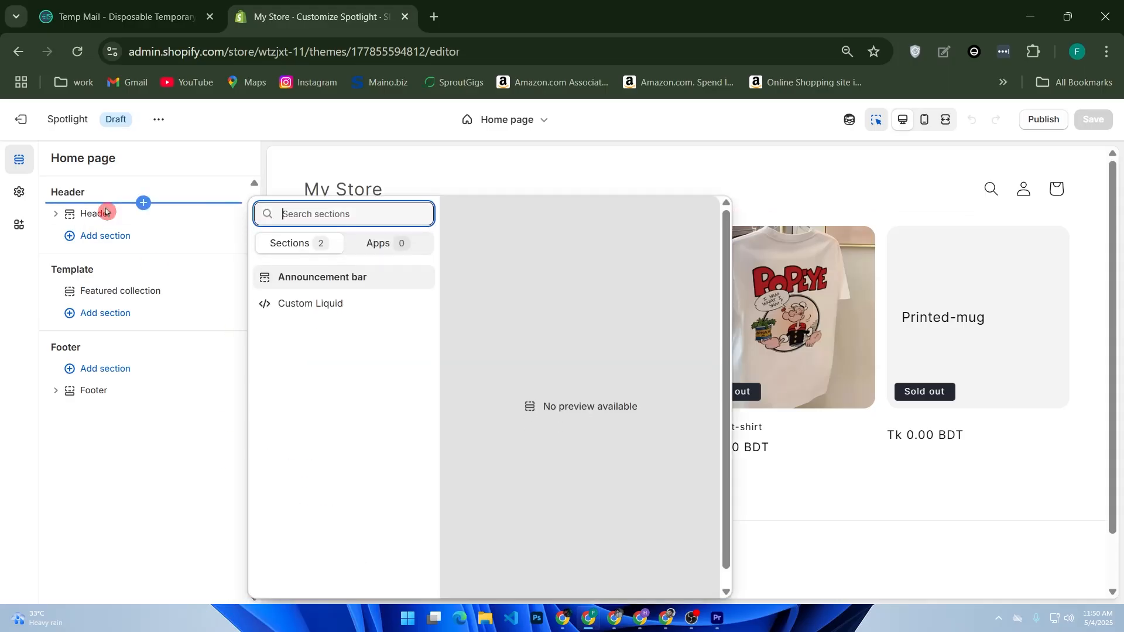
left_click(144, 236)
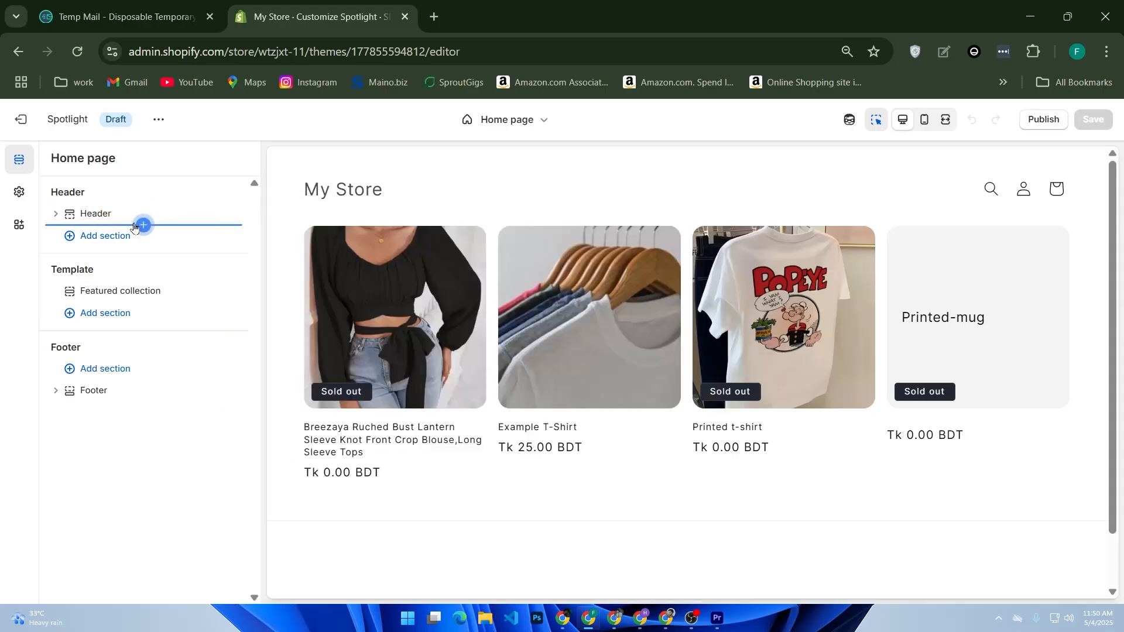
left_click(129, 236)
left_click(87, 216)
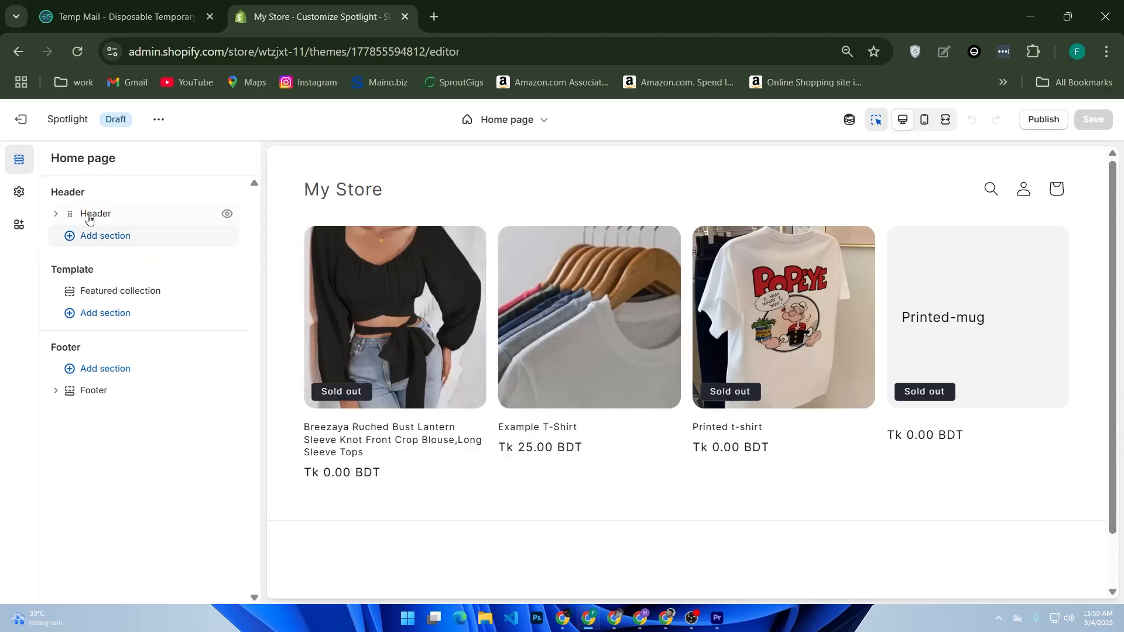
Open the Header section's settings on the home page and look at the logo position options
double_click(85, 220)
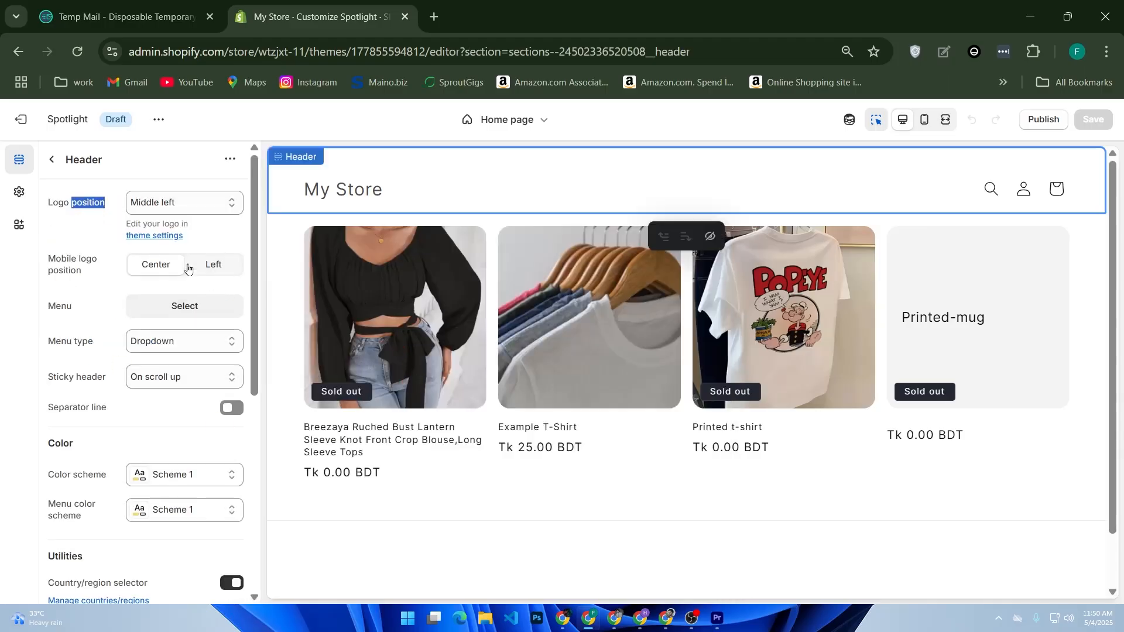
left_click(56, 232)
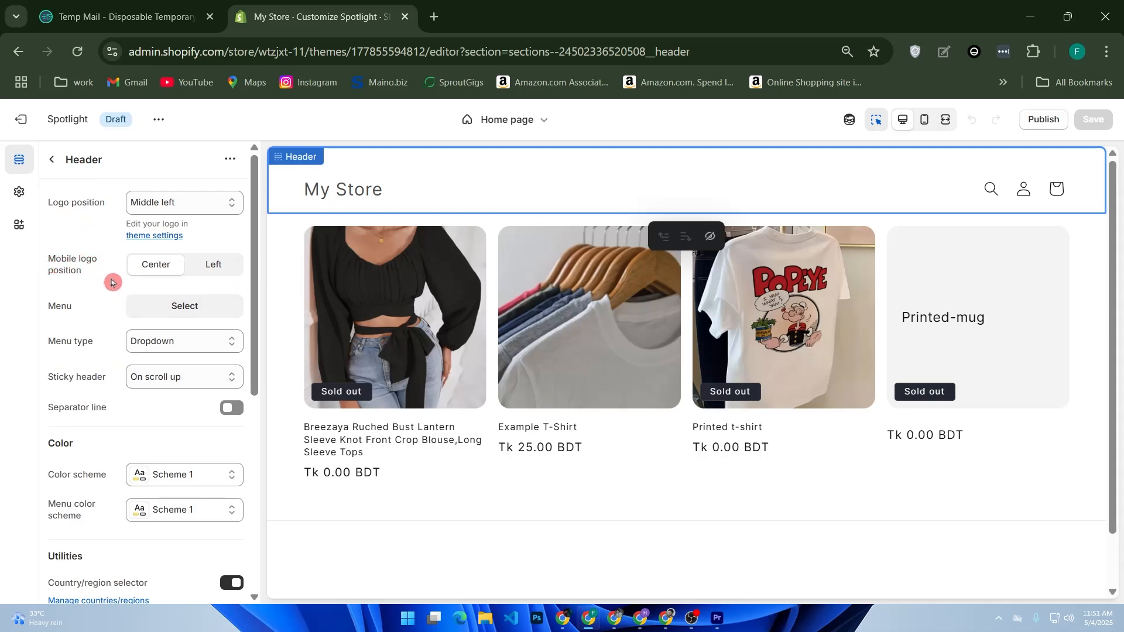
left_click(173, 205)
left_click(173, 205)
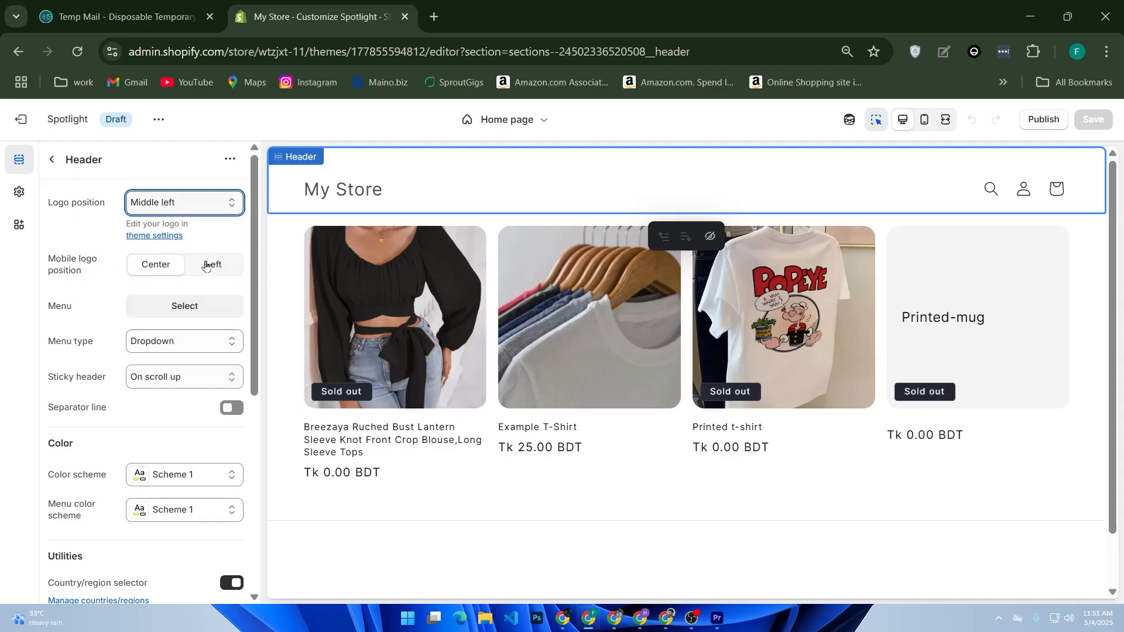
Upload the Gym Lover shark image from the Downloads folder and set it as the logo in the theme settings
left_click(129, 237)
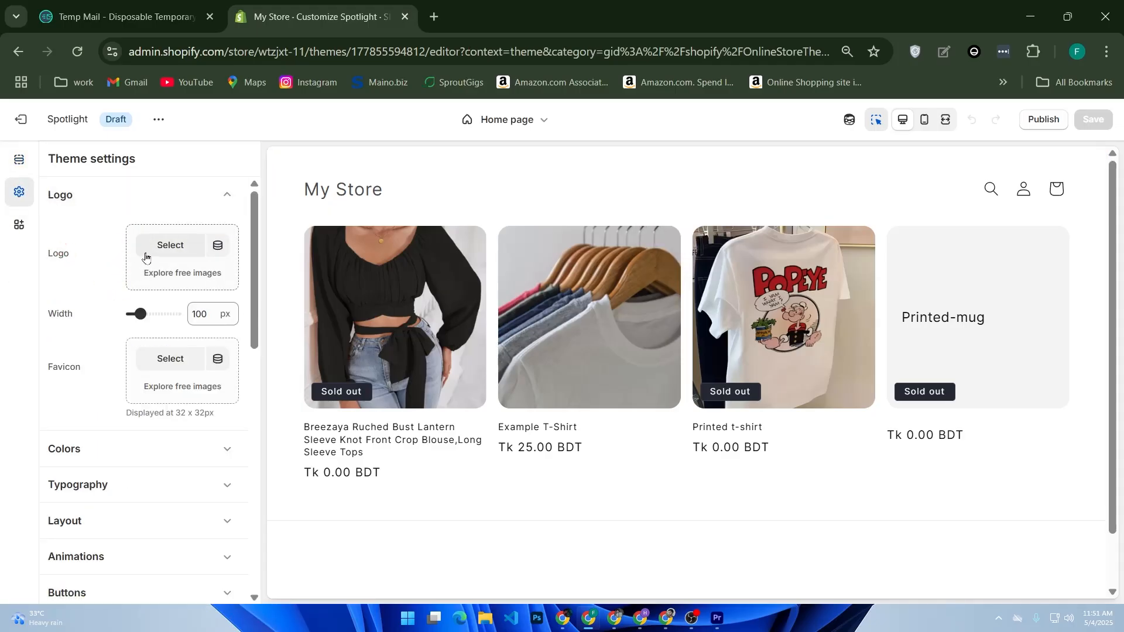
left_click(152, 250)
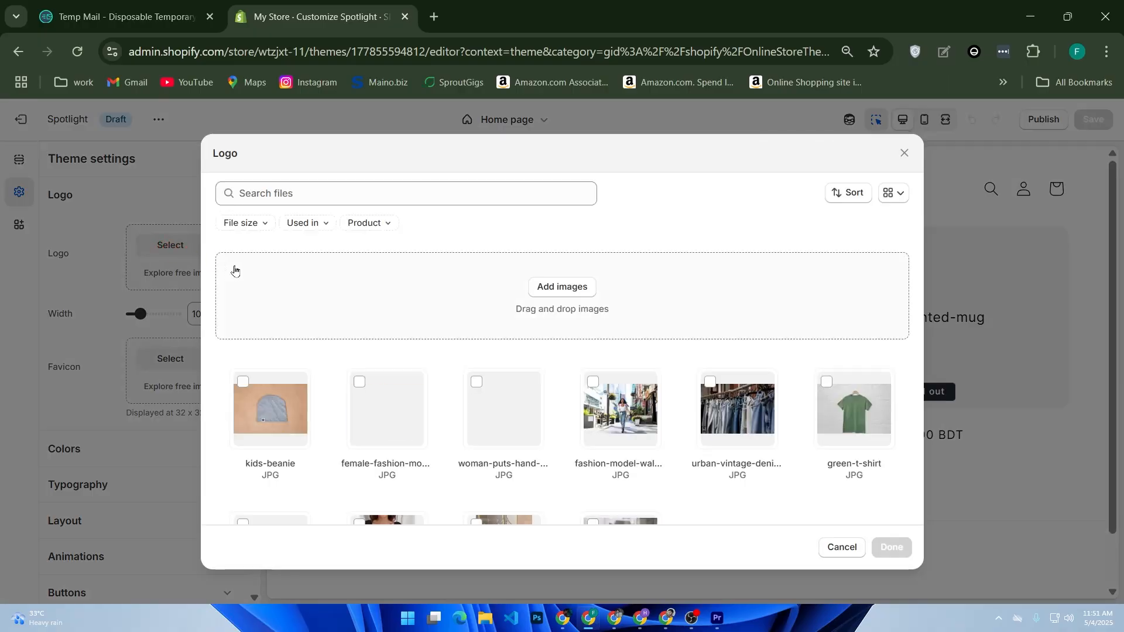
scroll(374, 319, "down", 2)
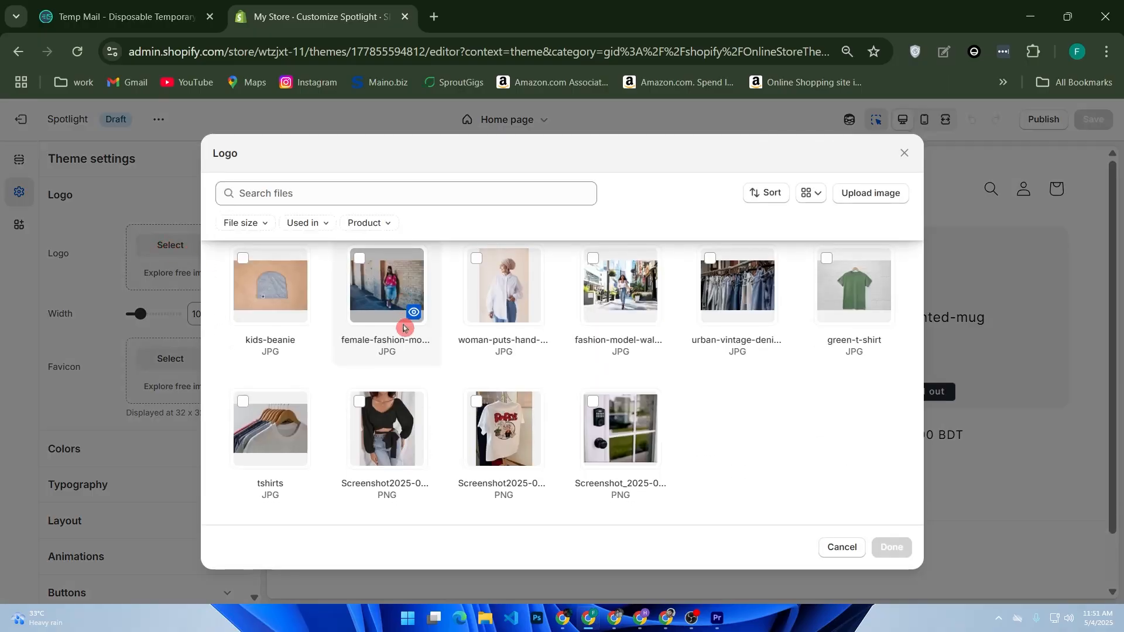
scroll(404, 327, "up", 2)
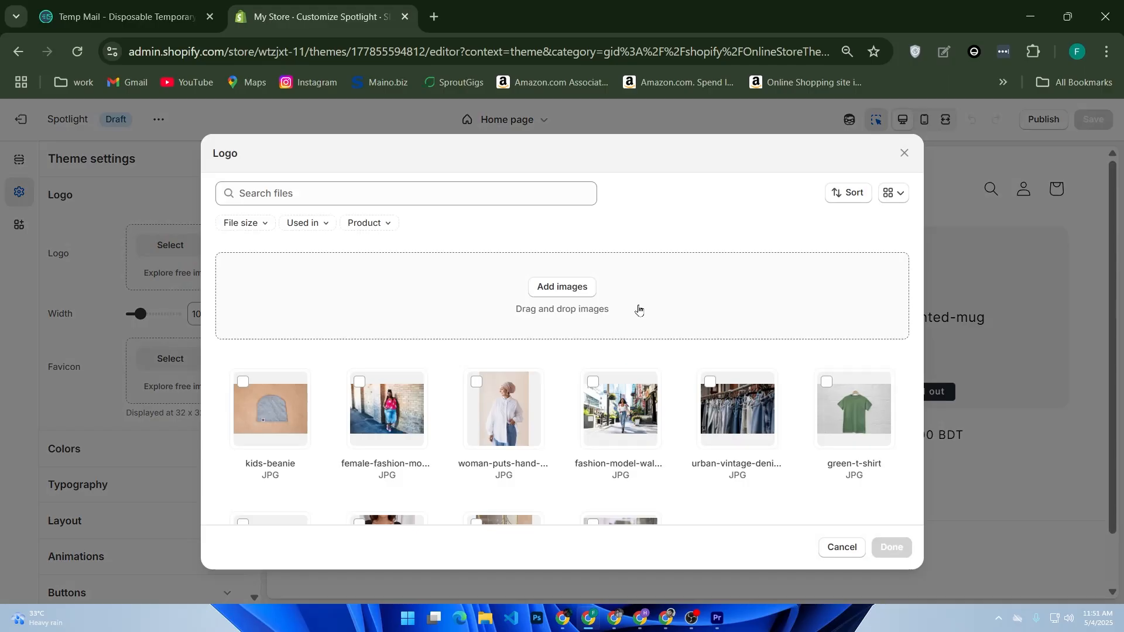
left_click(747, 444)
left_click(576, 282)
scroll(492, 246, "down", 10)
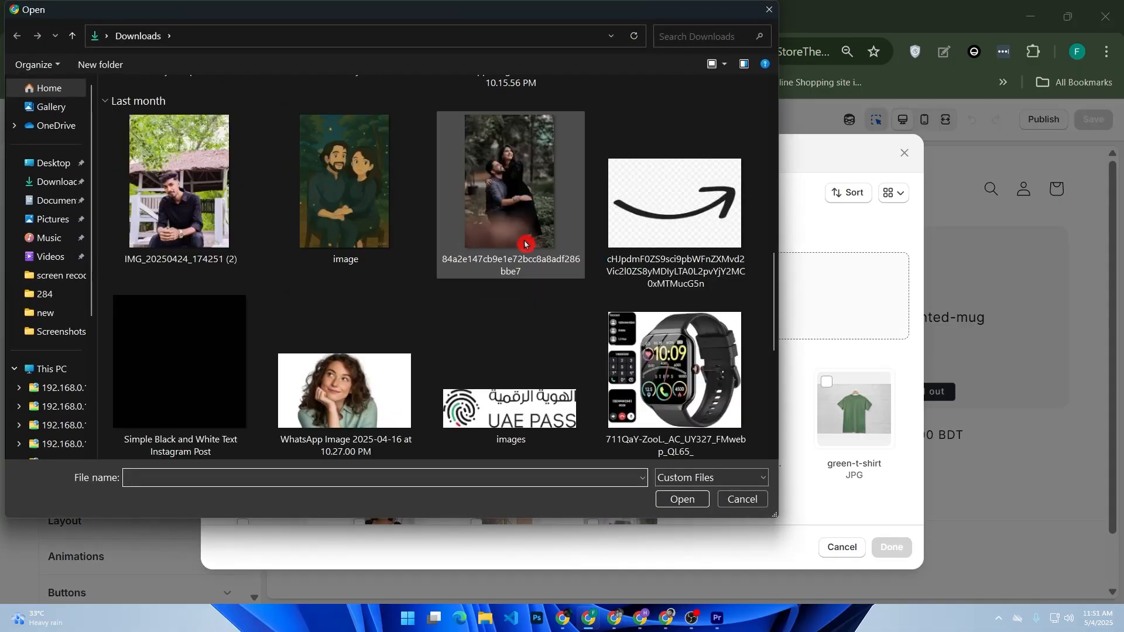
double_click(216, 305)
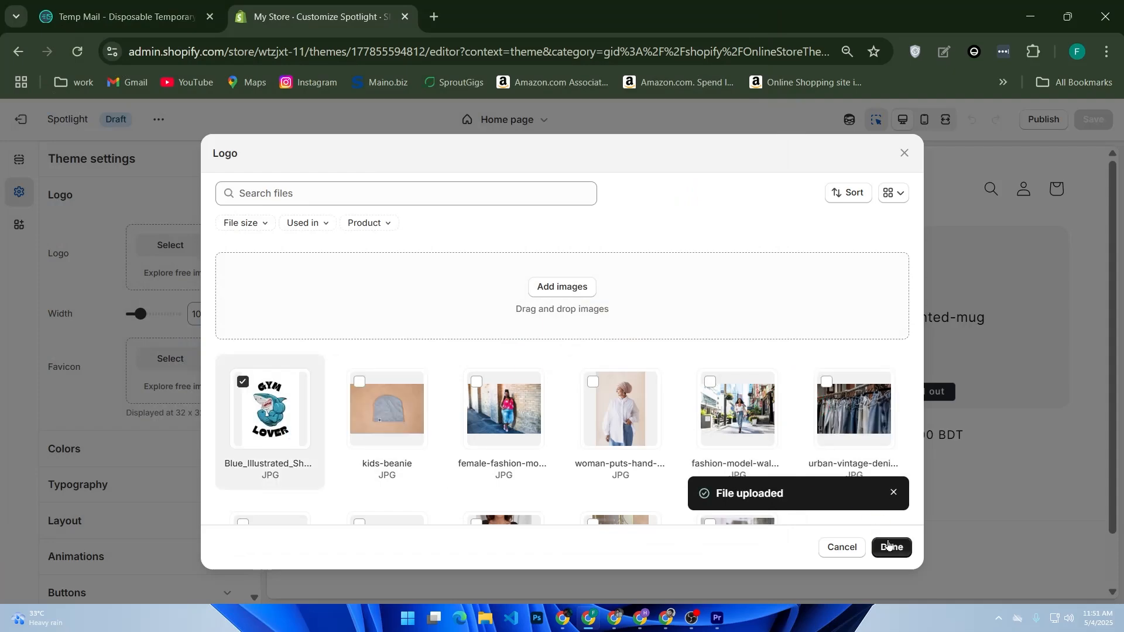
left_click(888, 545)
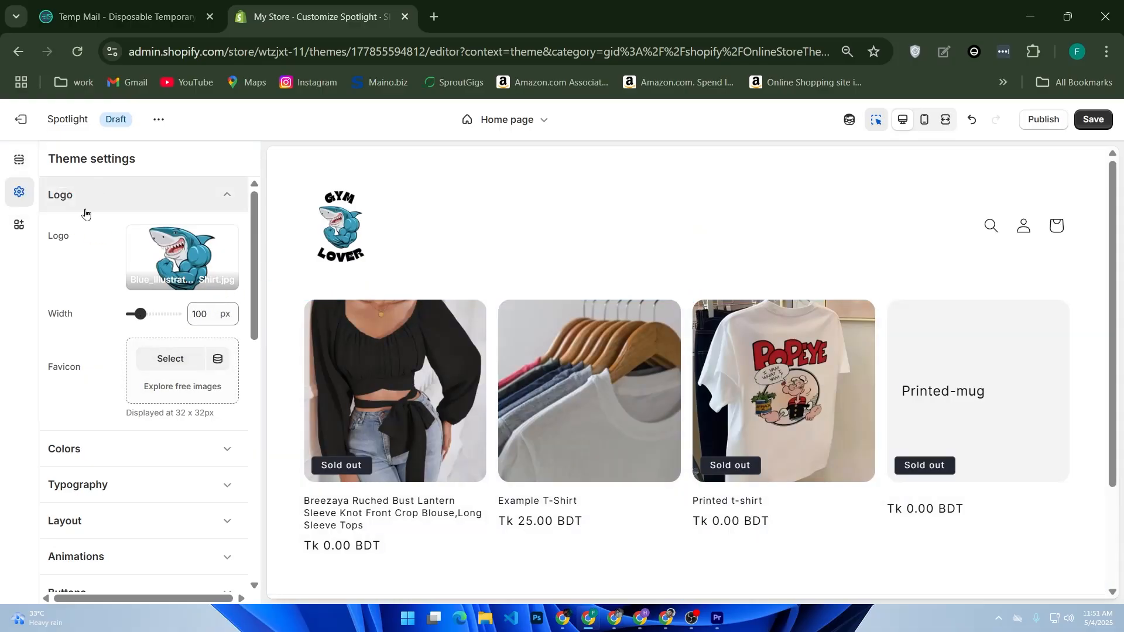
Return to the Header section's settings and set the logo position to Top center
key("alt+Left")
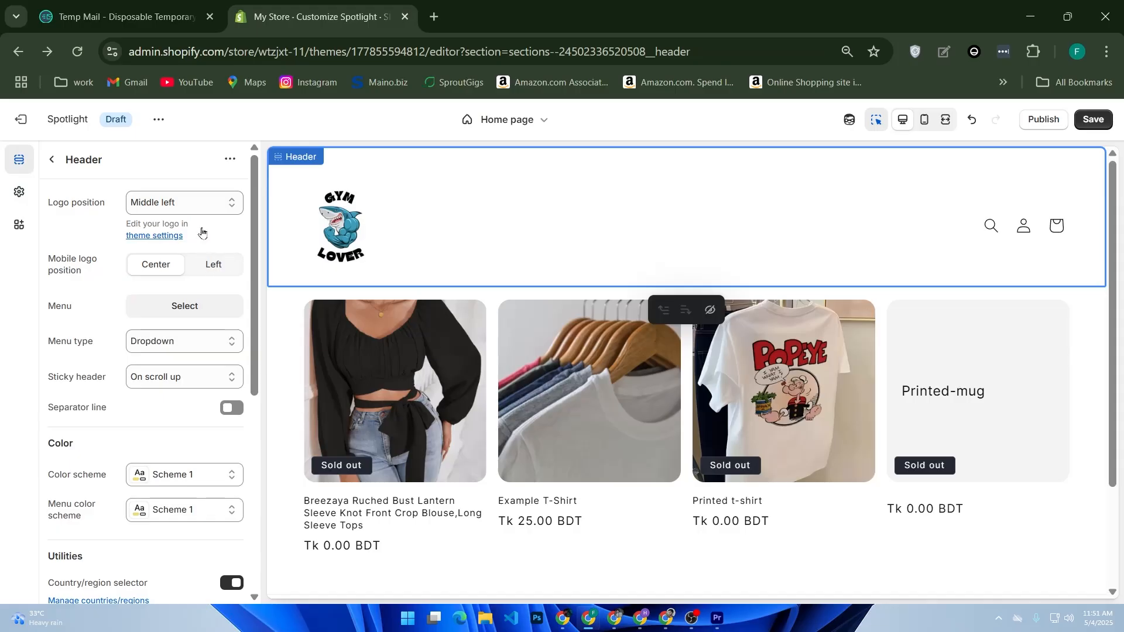
left_click(212, 204)
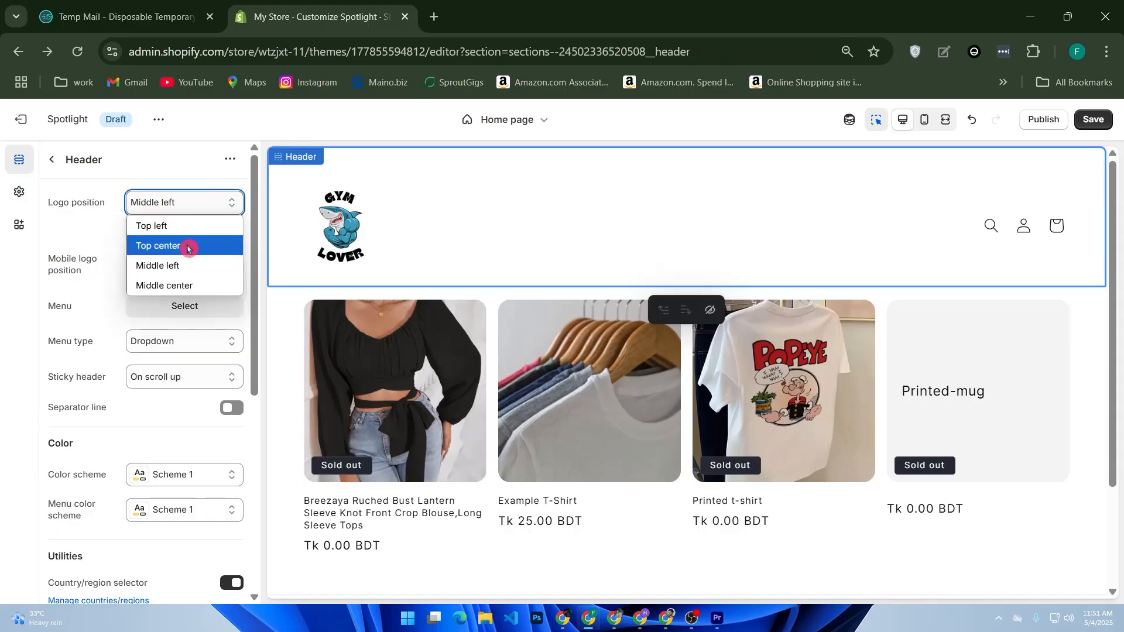
left_click(187, 245)
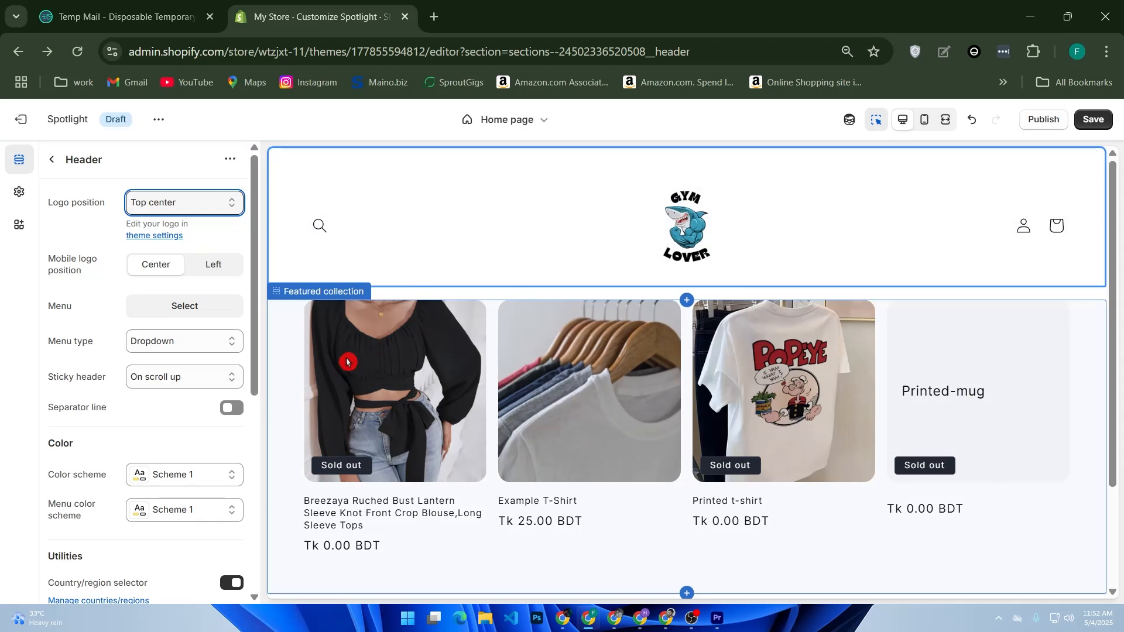
Try to create a new menu for the header, and return to the Header section's settings in the theme editor
left_click(187, 307)
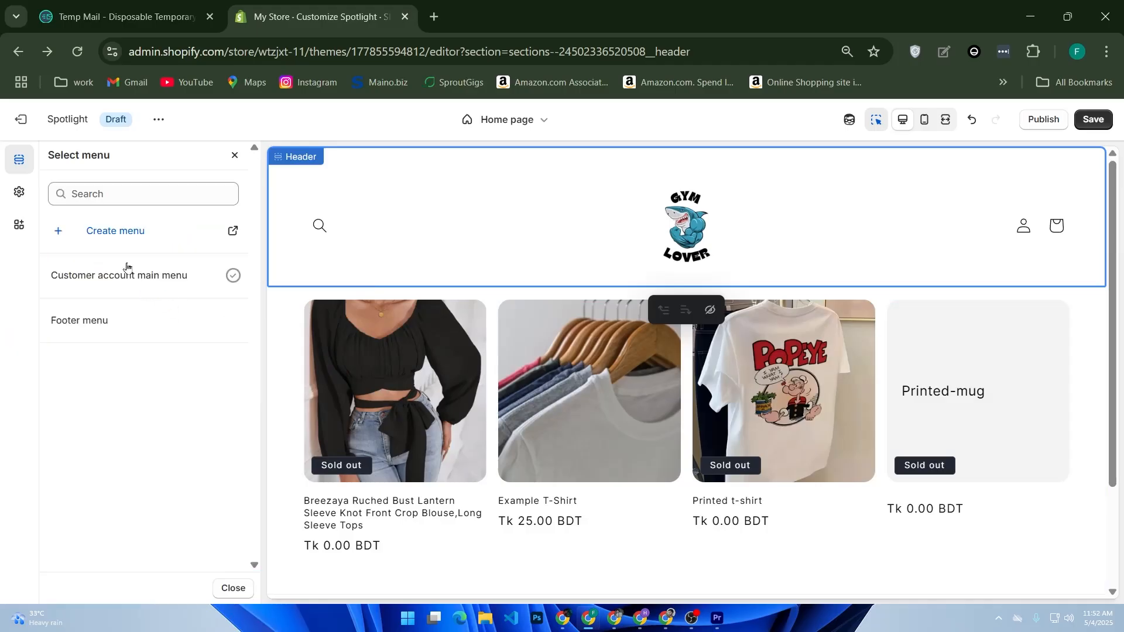
left_click(126, 249)
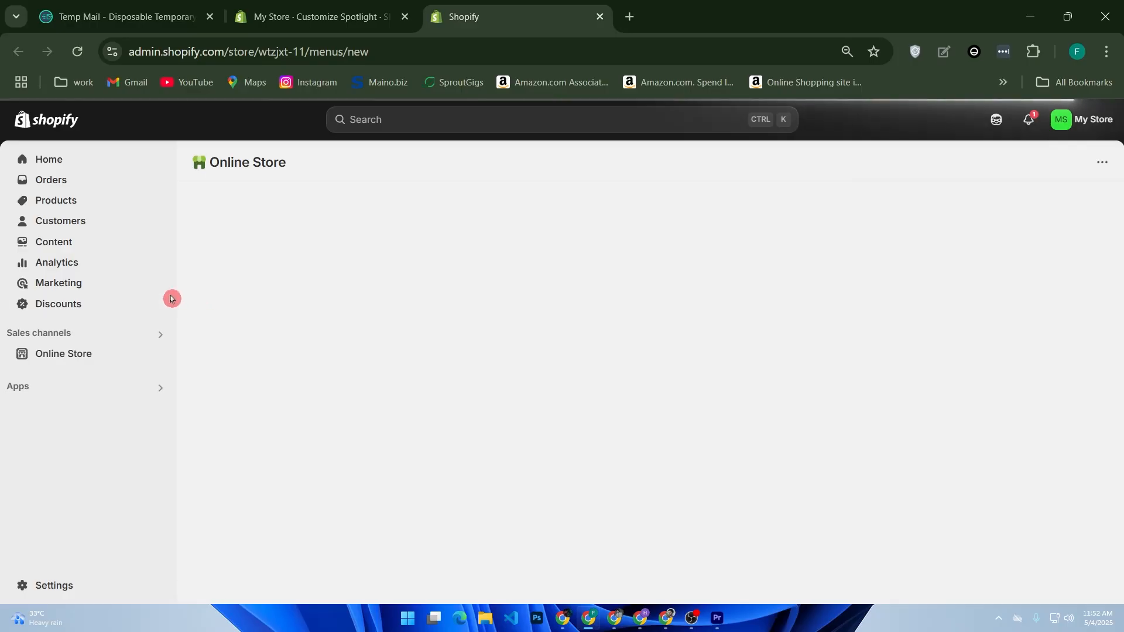
left_click(299, 18)
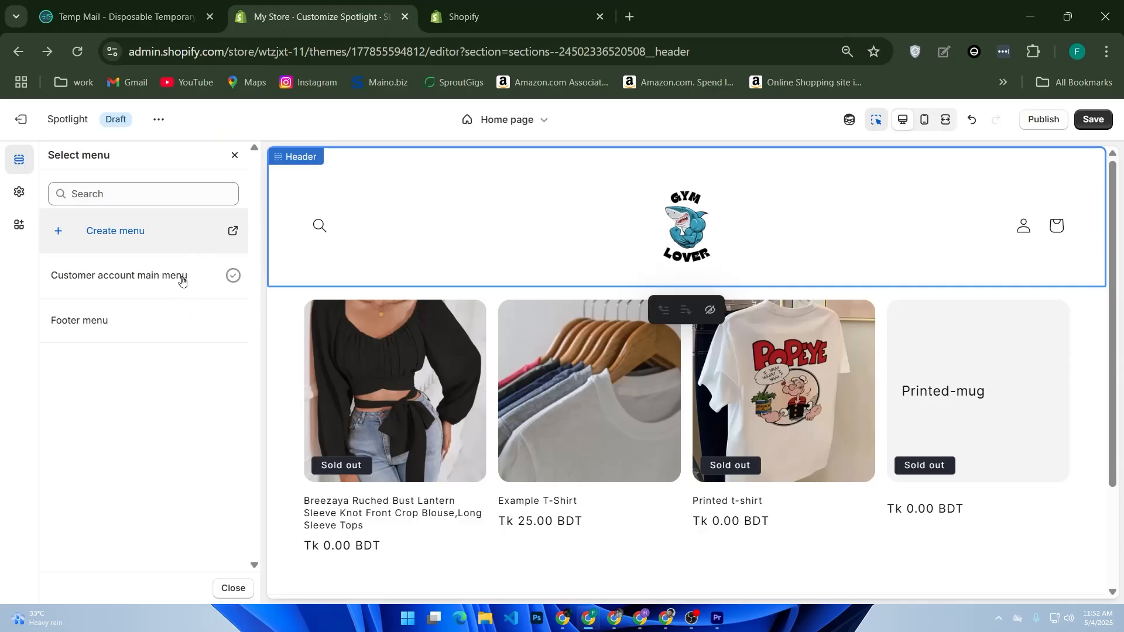
left_click(486, 17)
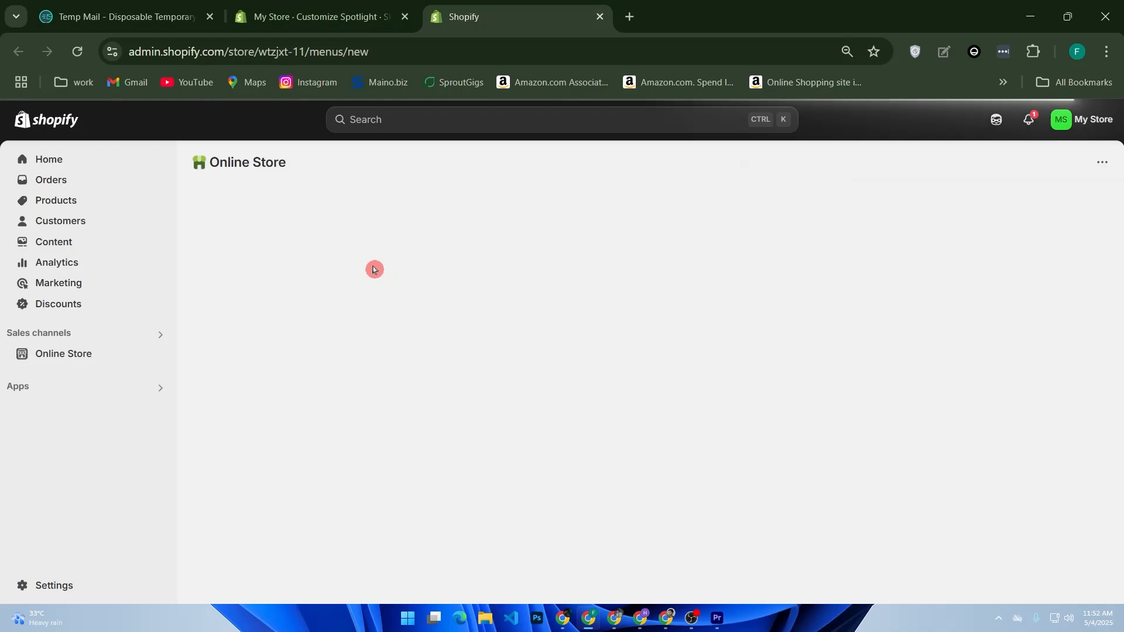
left_click(291, 22)
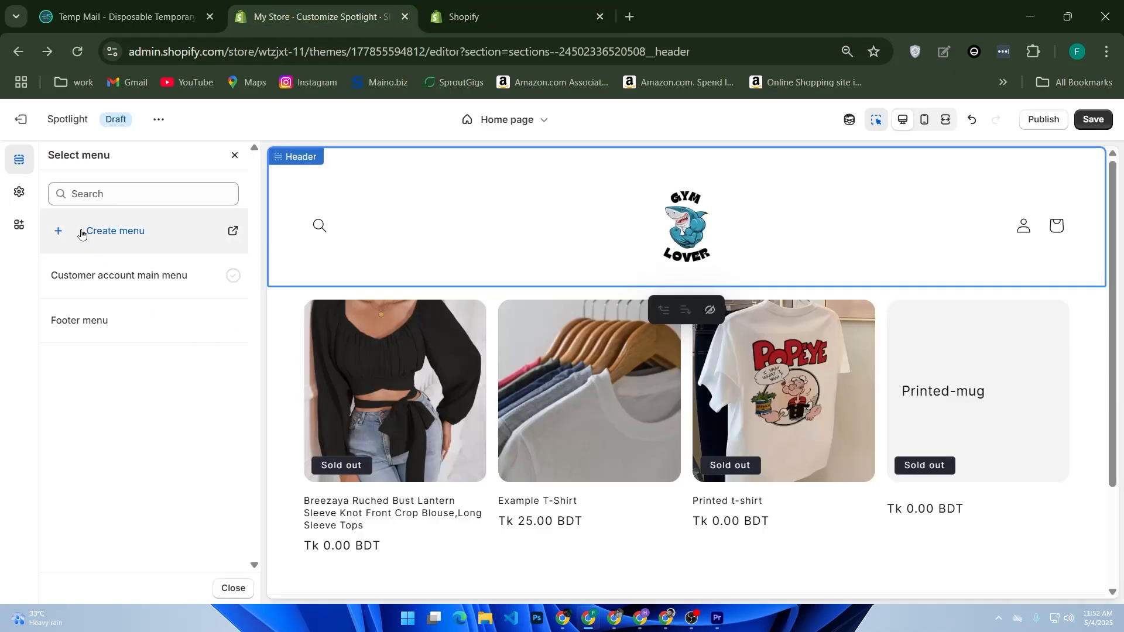
left_click(234, 157)
scroll(117, 301, "down", 3)
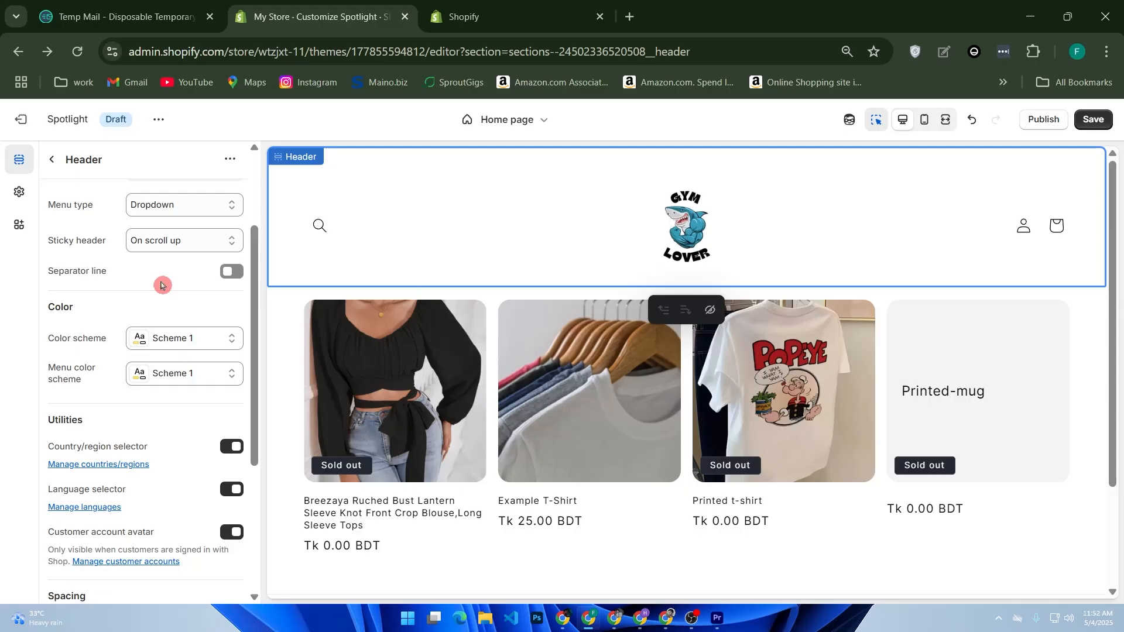
left_click(498, 17)
left_click(375, 11)
left_click(599, 17)
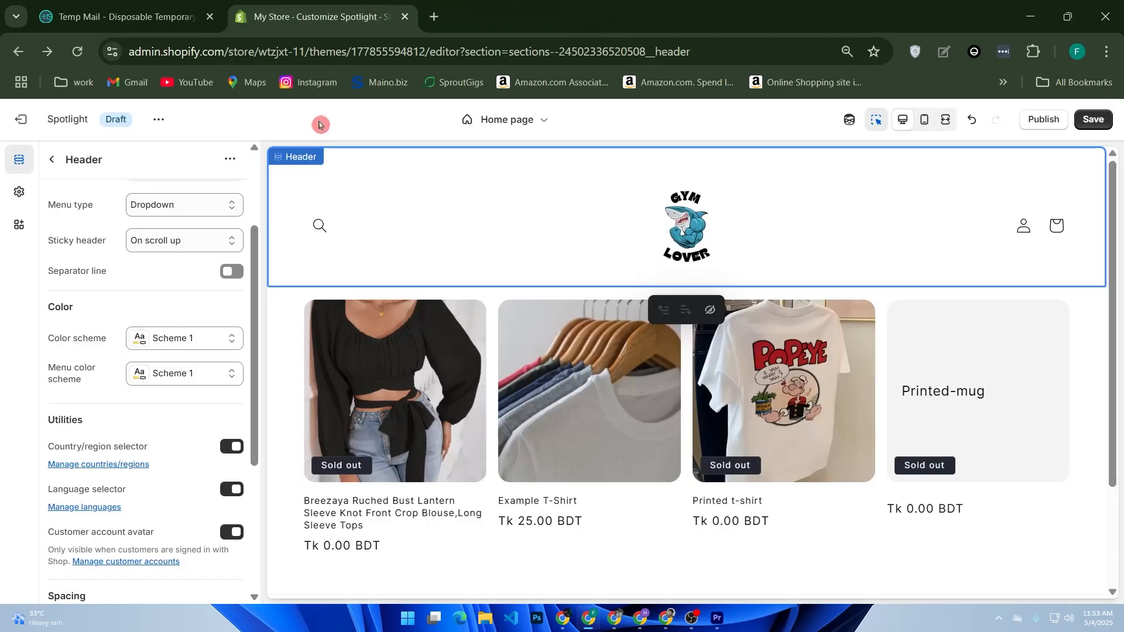
scroll(377, 290, "down", 3)
scroll(504, 252, "up", 3)
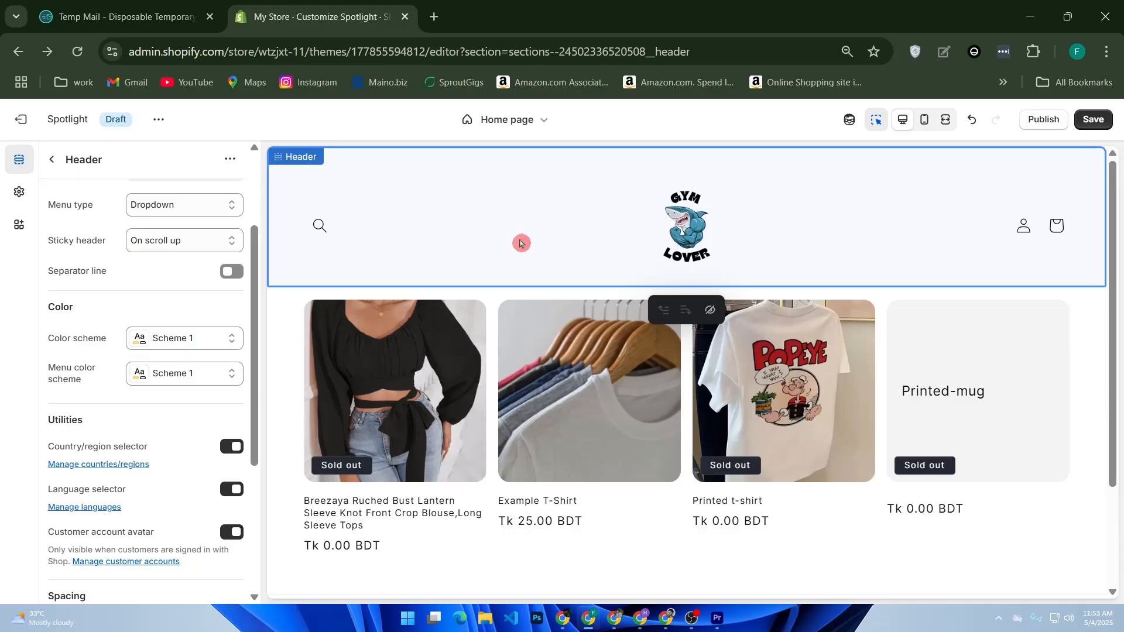
In the theme settings, set the buttons' border thickness to 12 px and their corner radius to 34 px
left_click(17, 194)
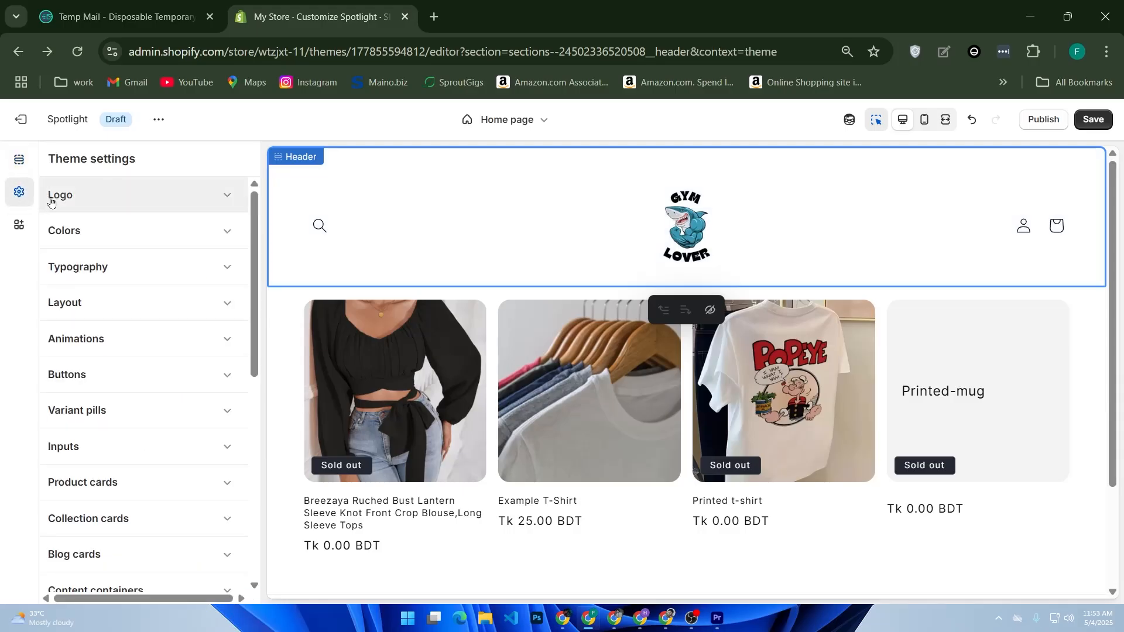
scroll(50, 201, "down", 8)
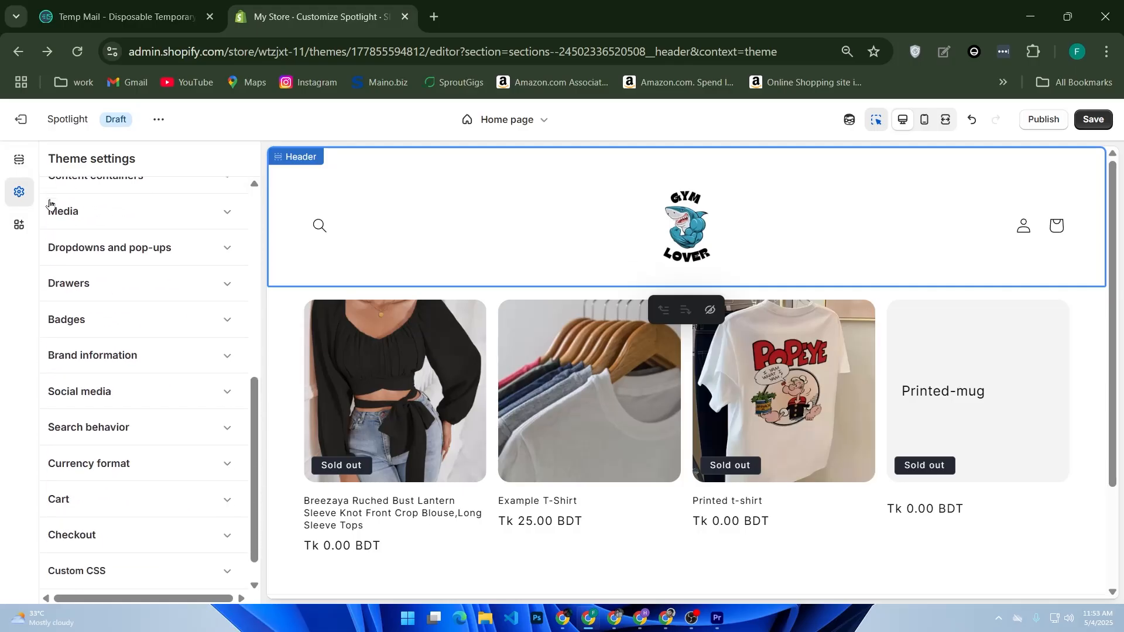
scroll(51, 202, "up", 8)
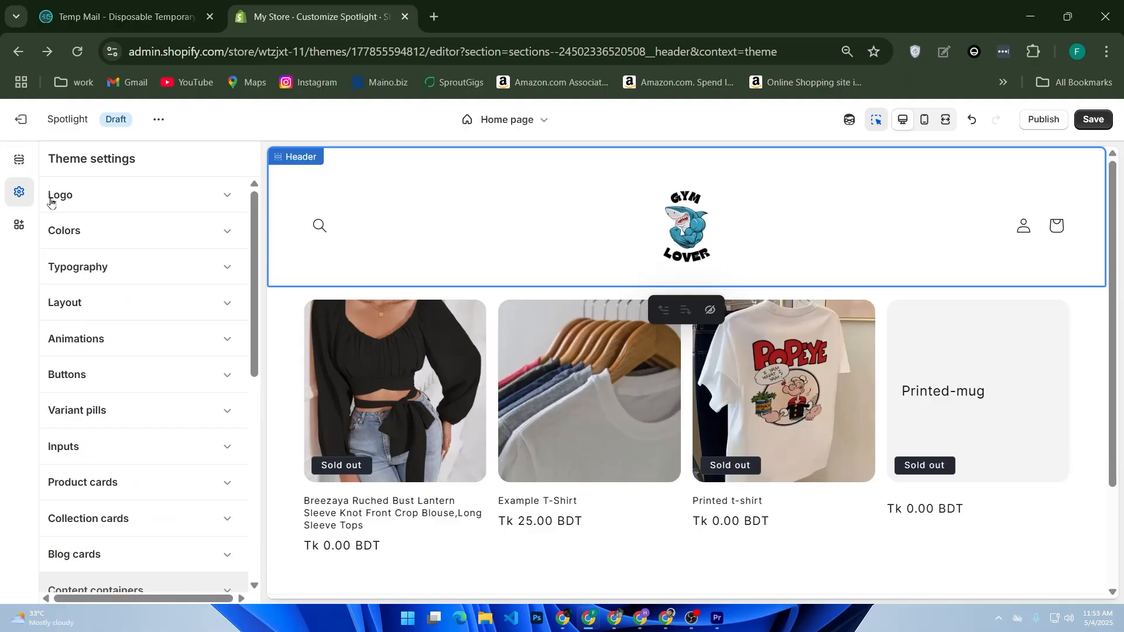
left_click(154, 375)
scroll(156, 376, "down", 5)
scroll(170, 372, "down", 3)
scroll(175, 369, "up", 5)
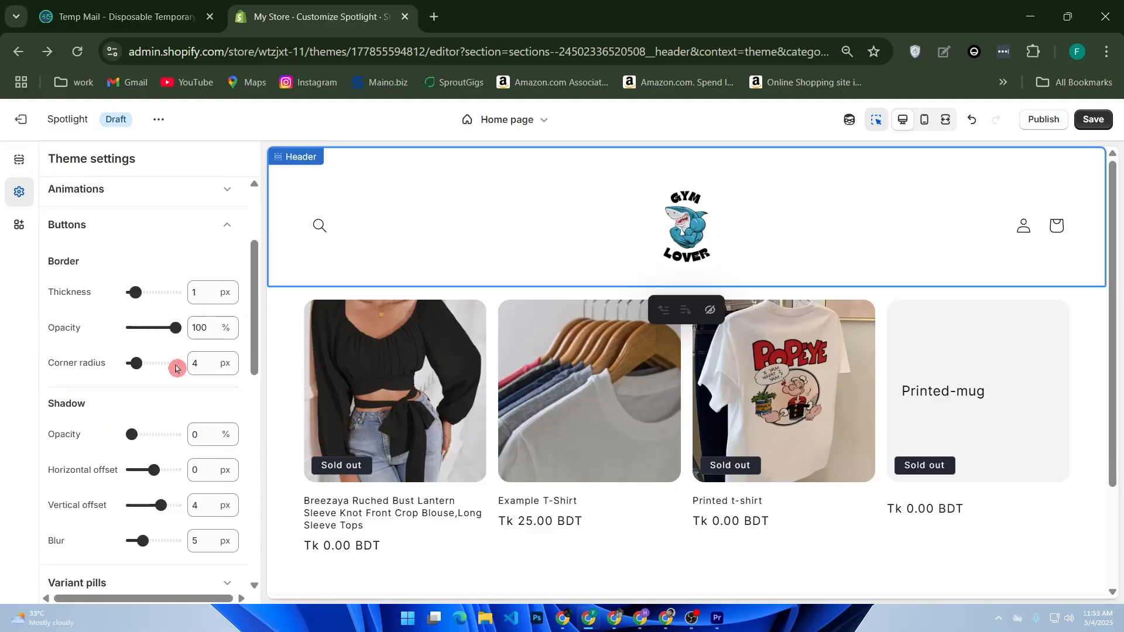
left_click_drag(140, 303, 193, 324)
left_click(146, 308)
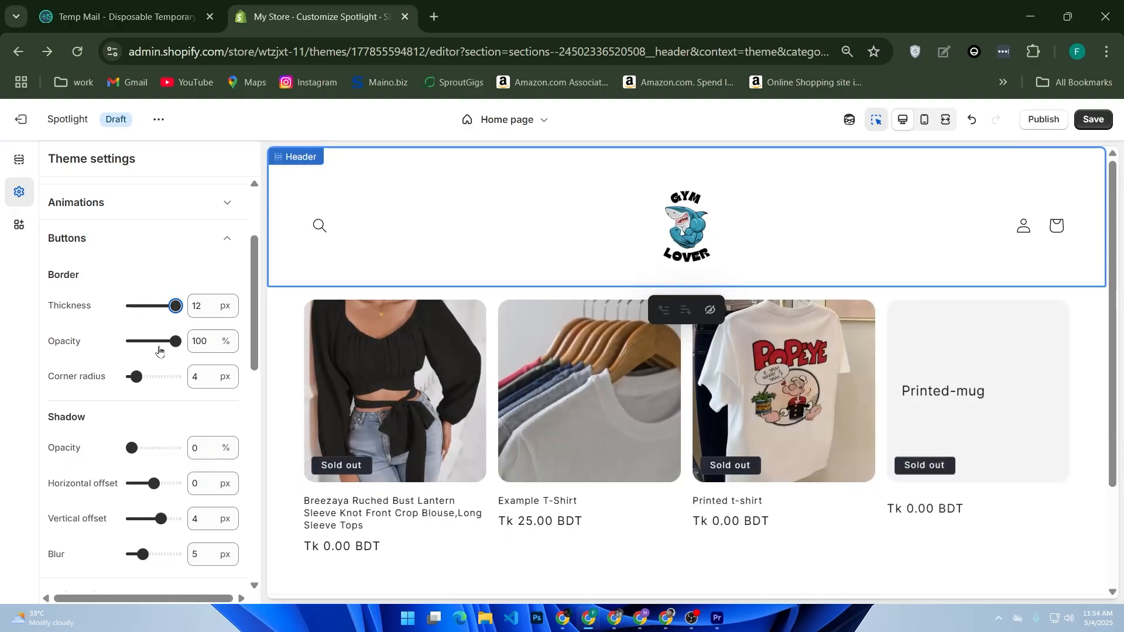
left_click_drag(142, 379, 171, 379)
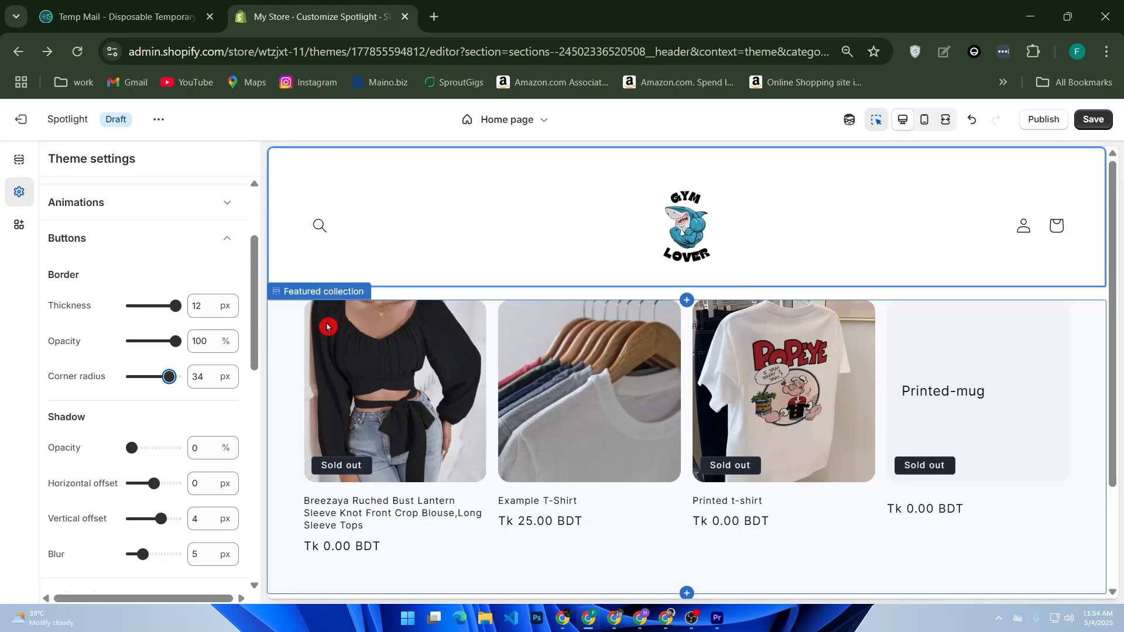
left_click(223, 236)
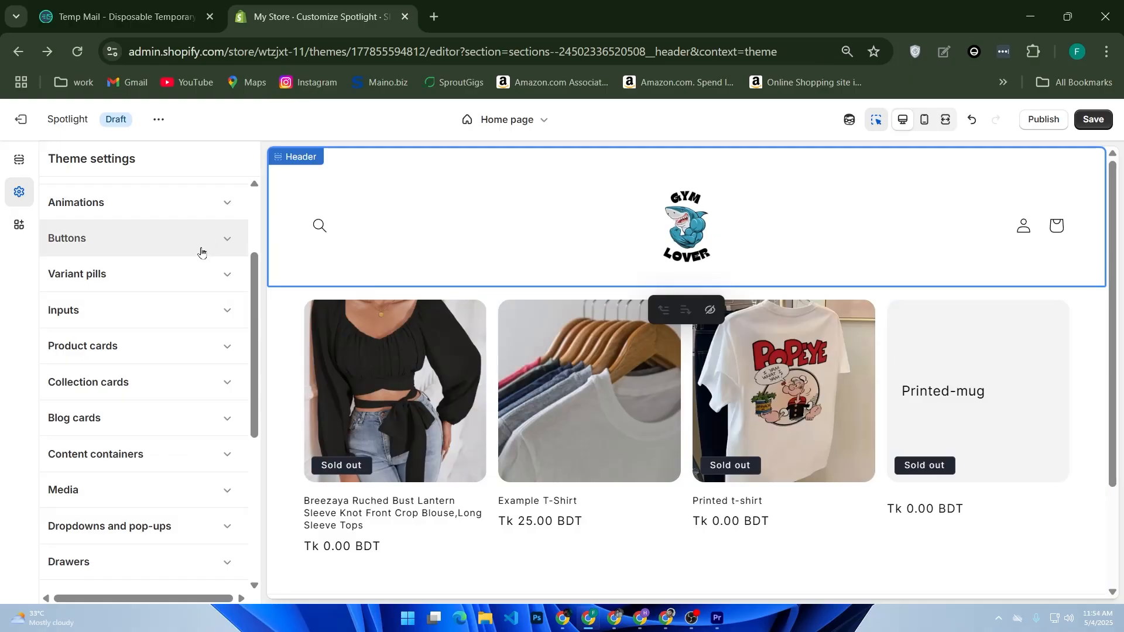
Open the Breezaya blouse's product page in the preview and examine its buy buttons and Description block
scroll(201, 251, "down", 5)
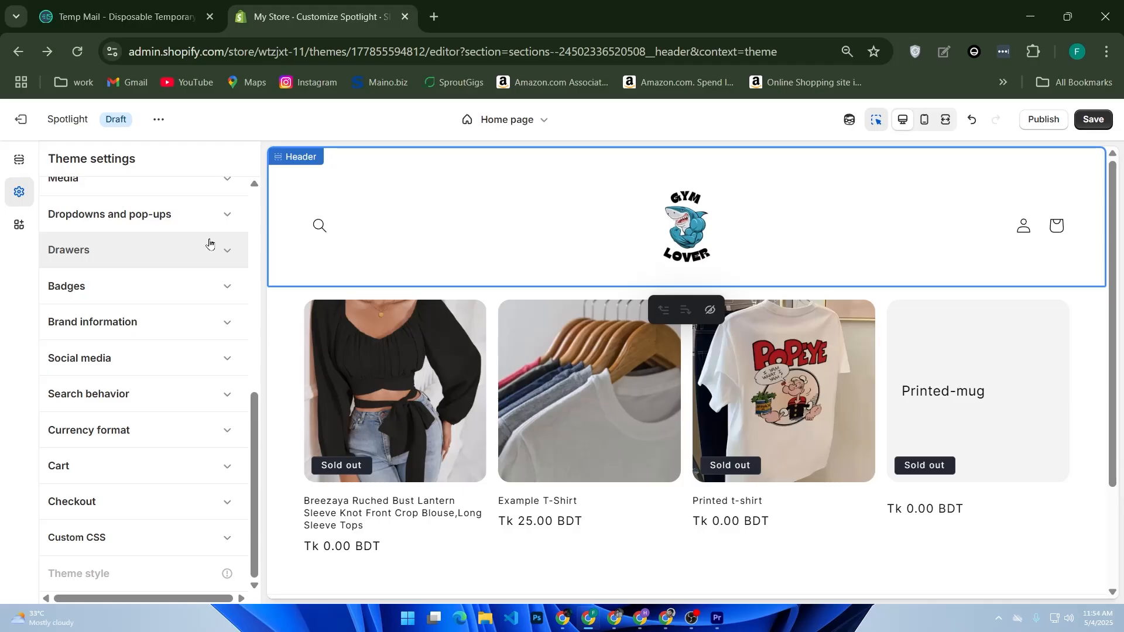
left_click(456, 362)
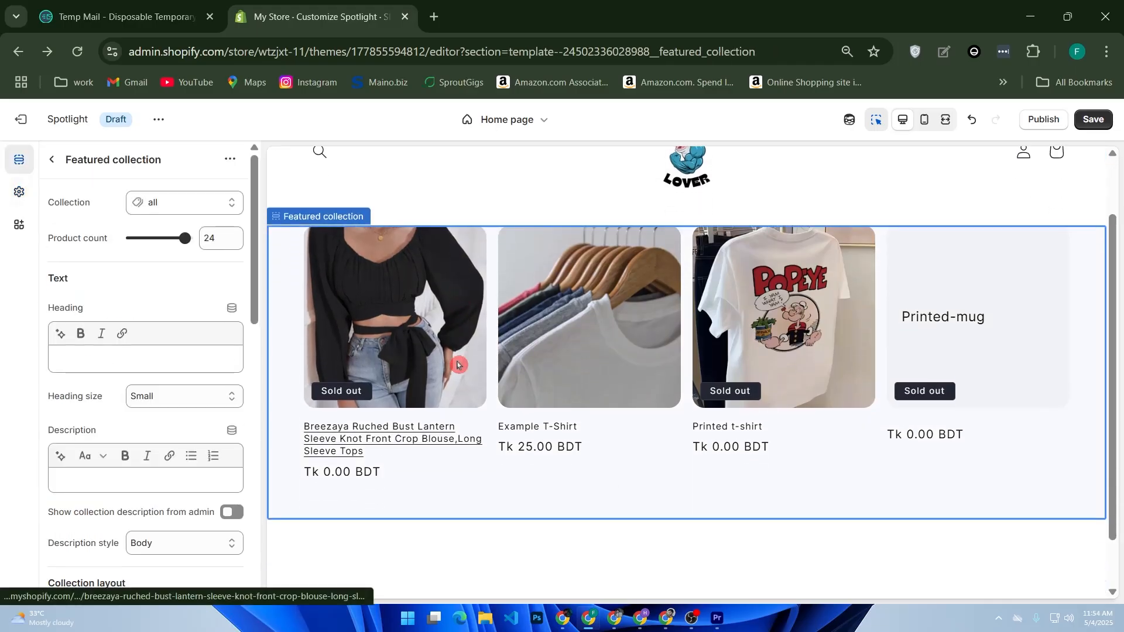
left_click(454, 358)
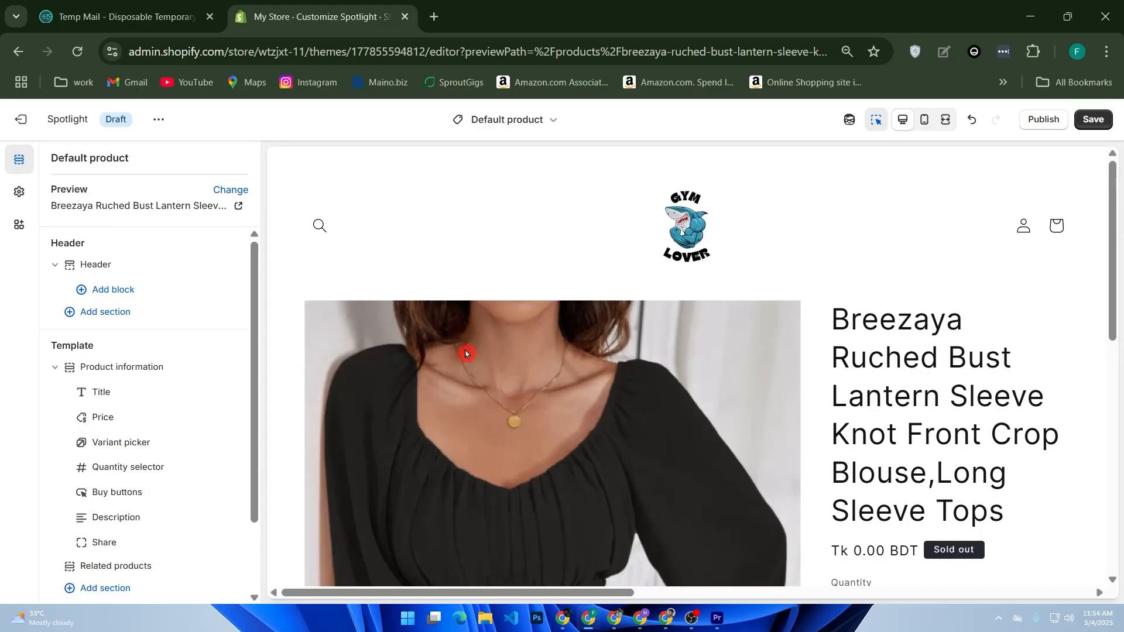
scroll(500, 347, "down", 4)
scroll(502, 350, "down", 2)
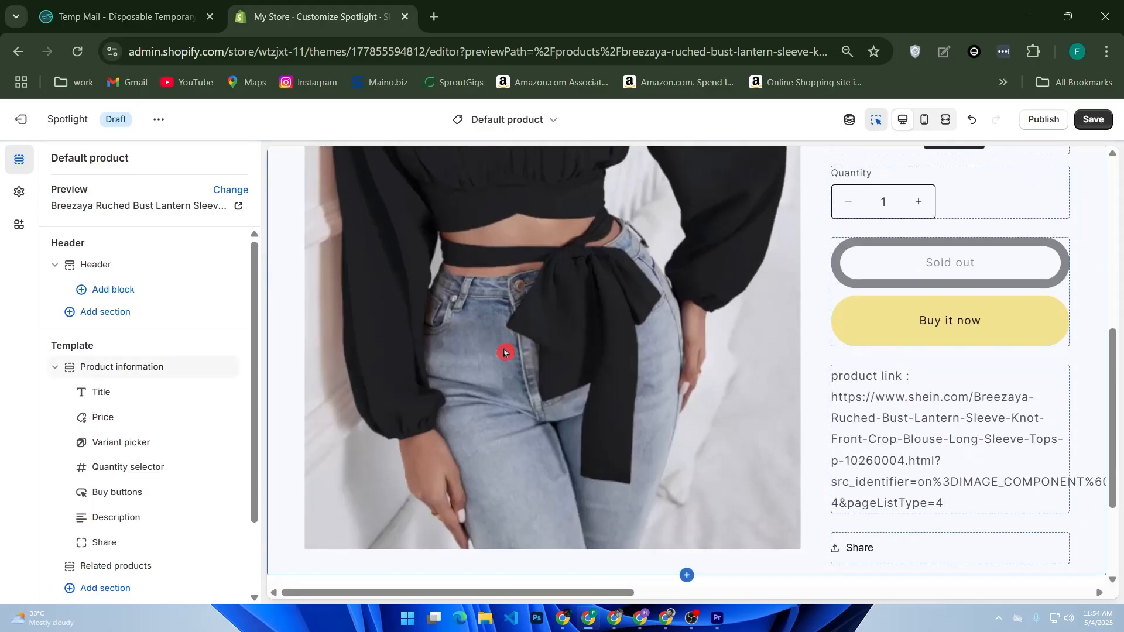
scroll(504, 352, "down", 2)
scroll(505, 353, "up", 8)
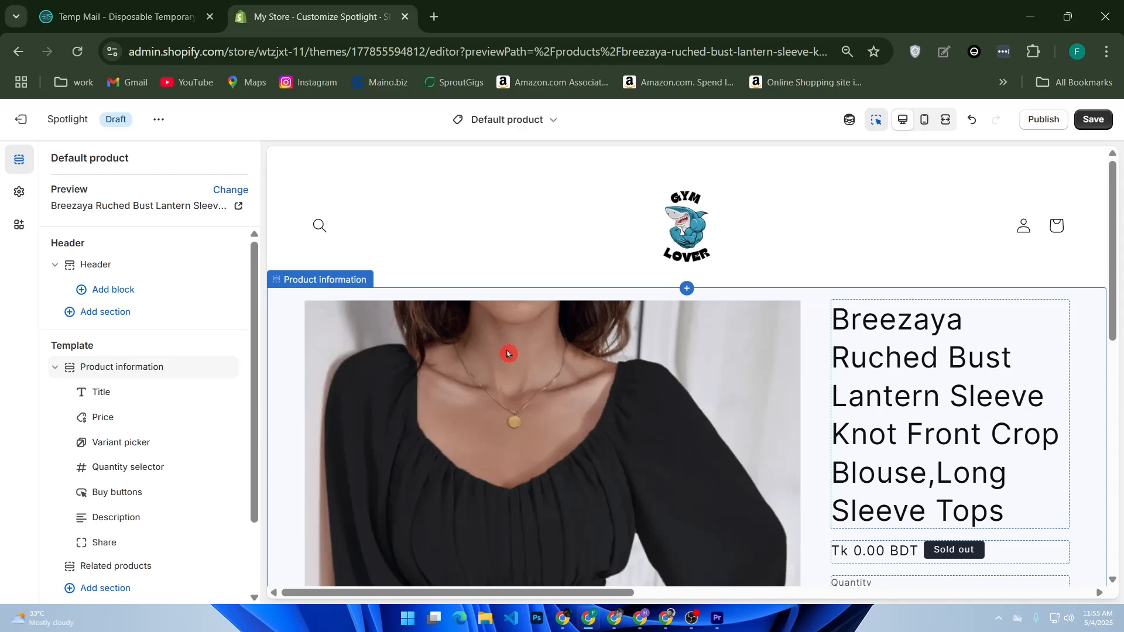
scroll(702, 391, "down", 9)
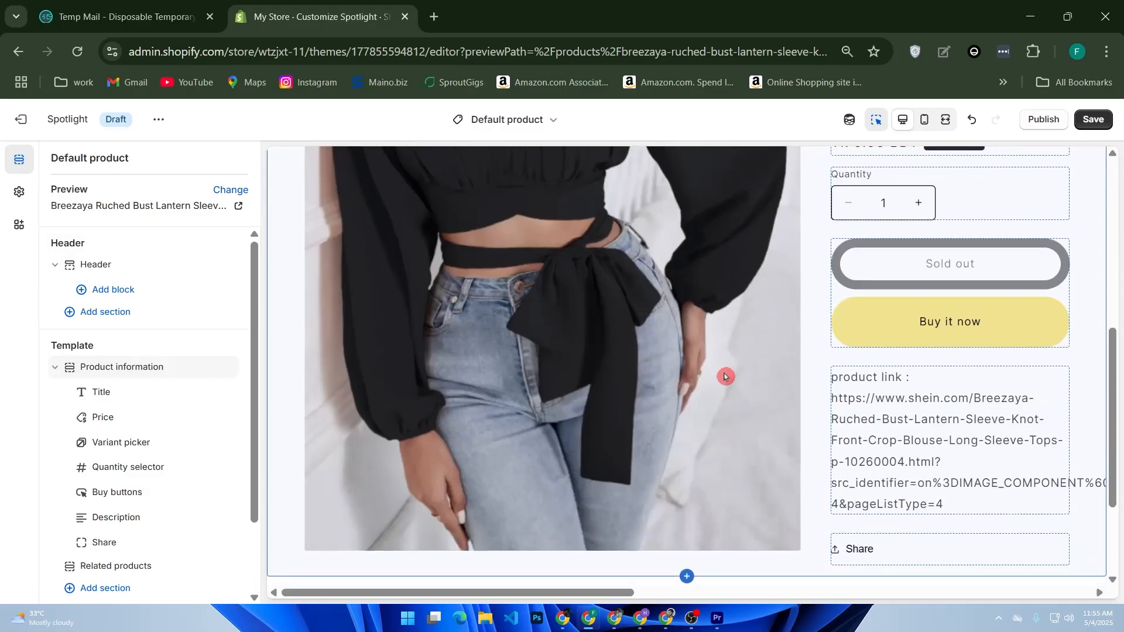
scroll(696, 393, "up", 2)
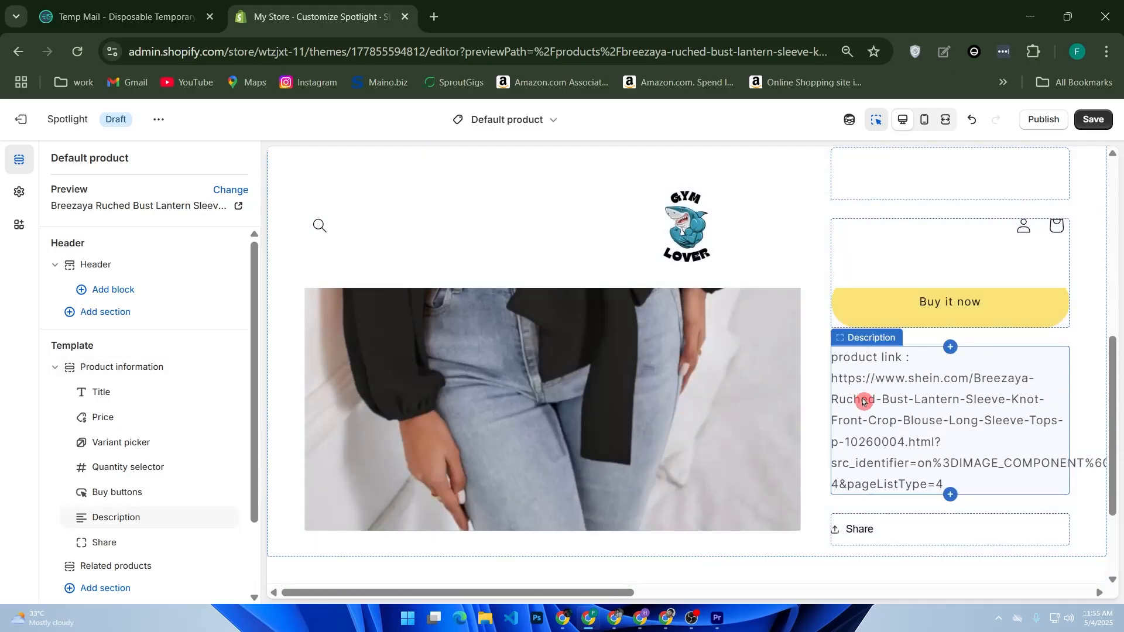
left_click(910, 416)
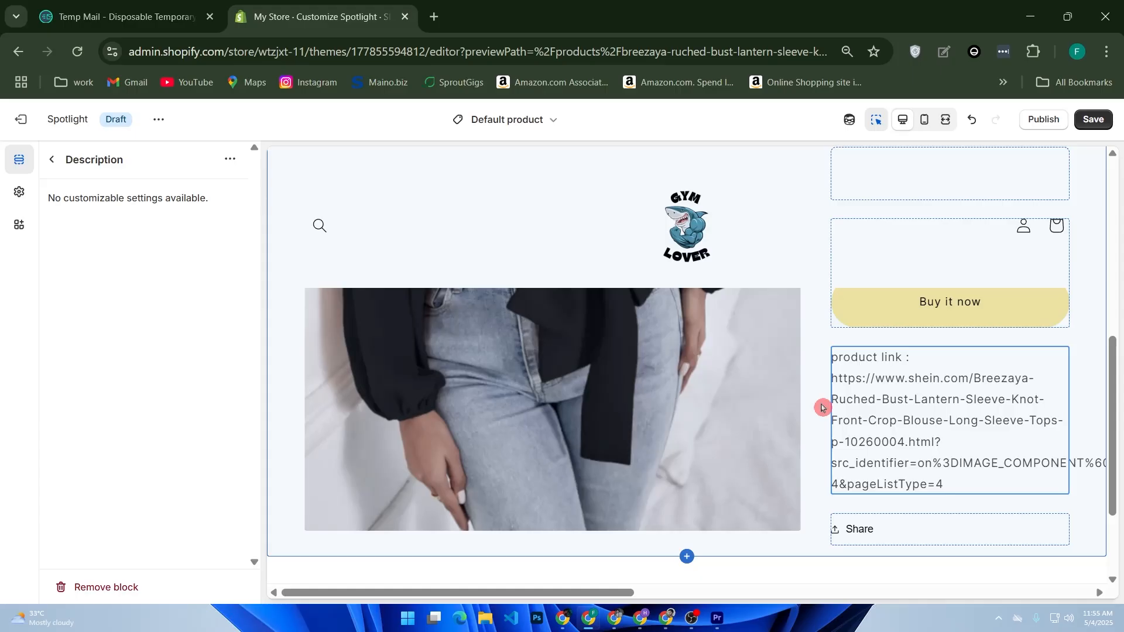
Look at the sections available for the product page's footer, return to the Home page, and inspect its footer options and blocks
left_click(23, 167)
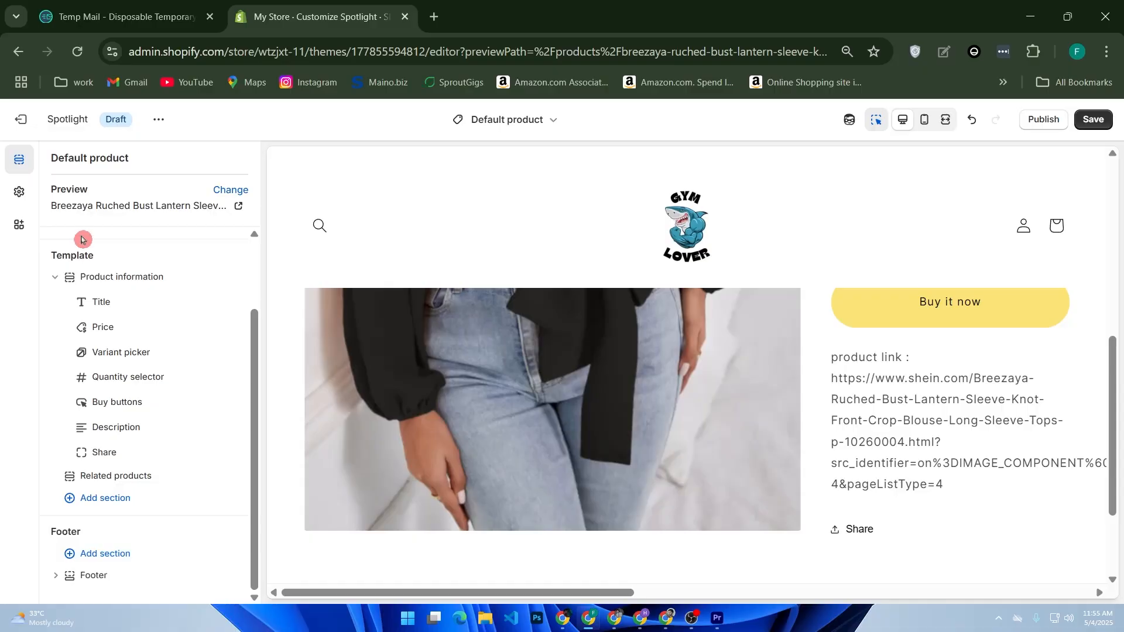
left_click(105, 555)
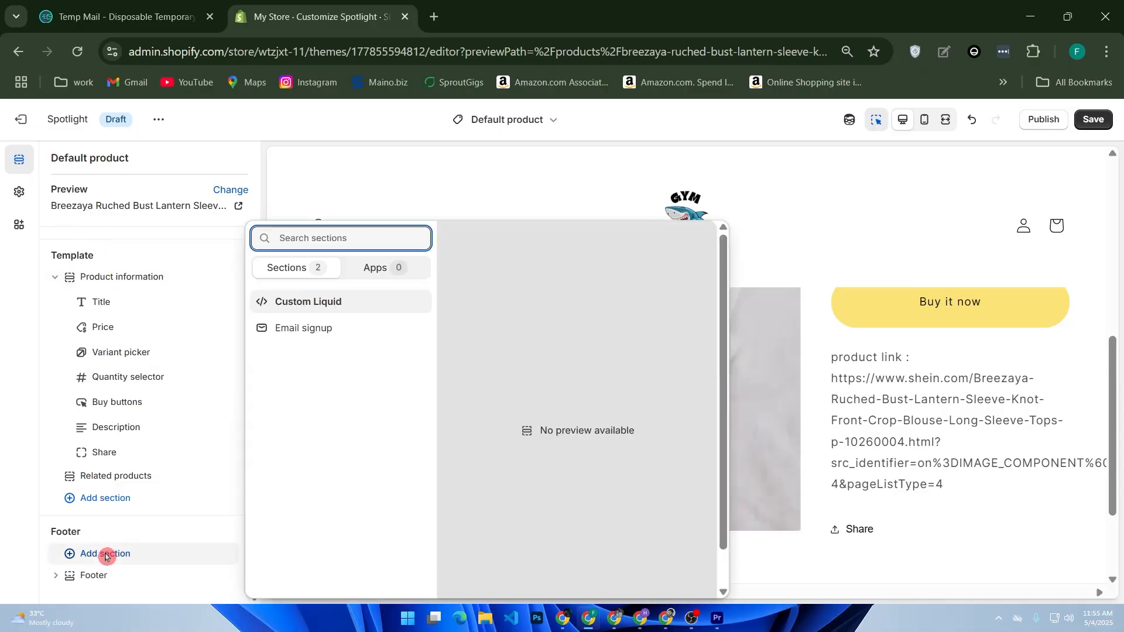
left_click(72, 257)
key("alt+Left")
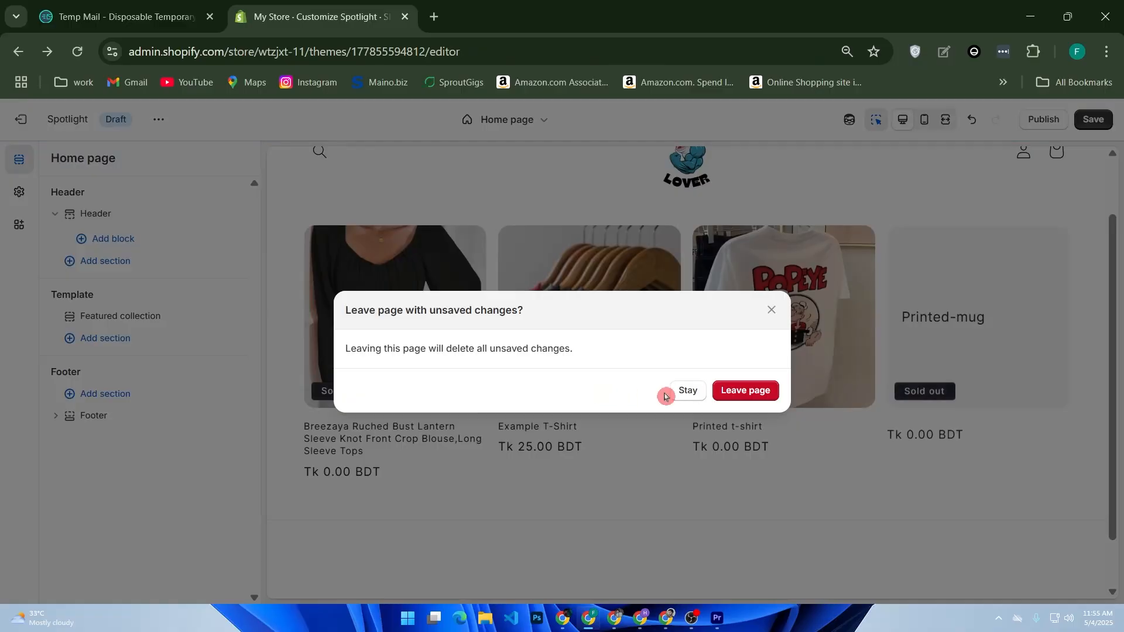
left_click(771, 309)
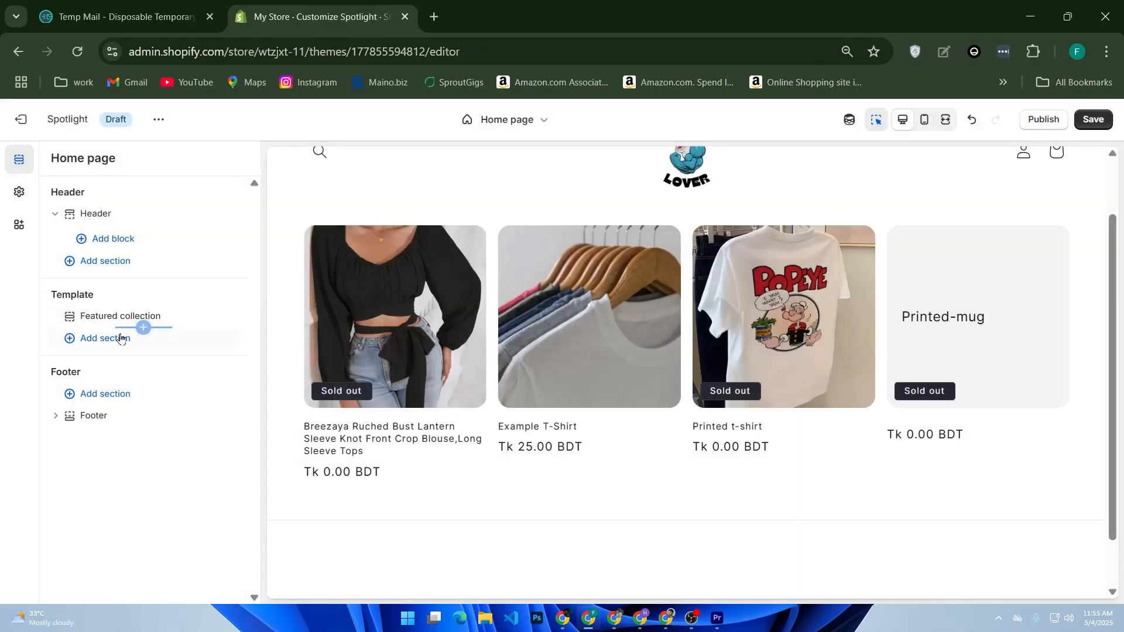
left_click(103, 402)
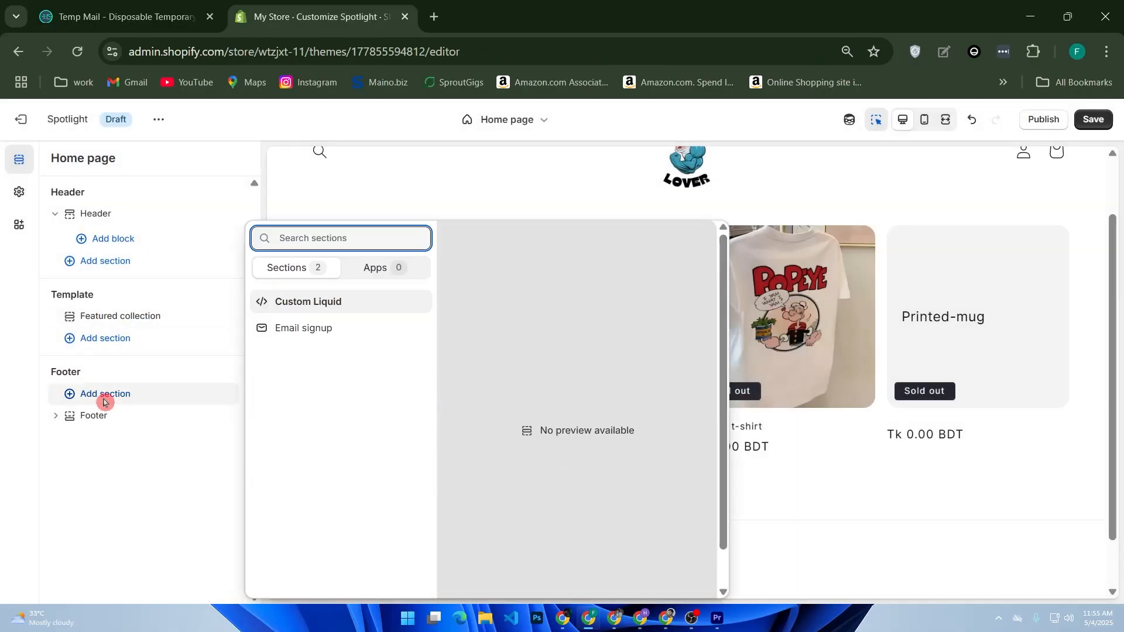
left_click(59, 440)
left_click(55, 415)
Add a Page section to the home page template below the featured collection and review it in the preview
left_click(90, 346)
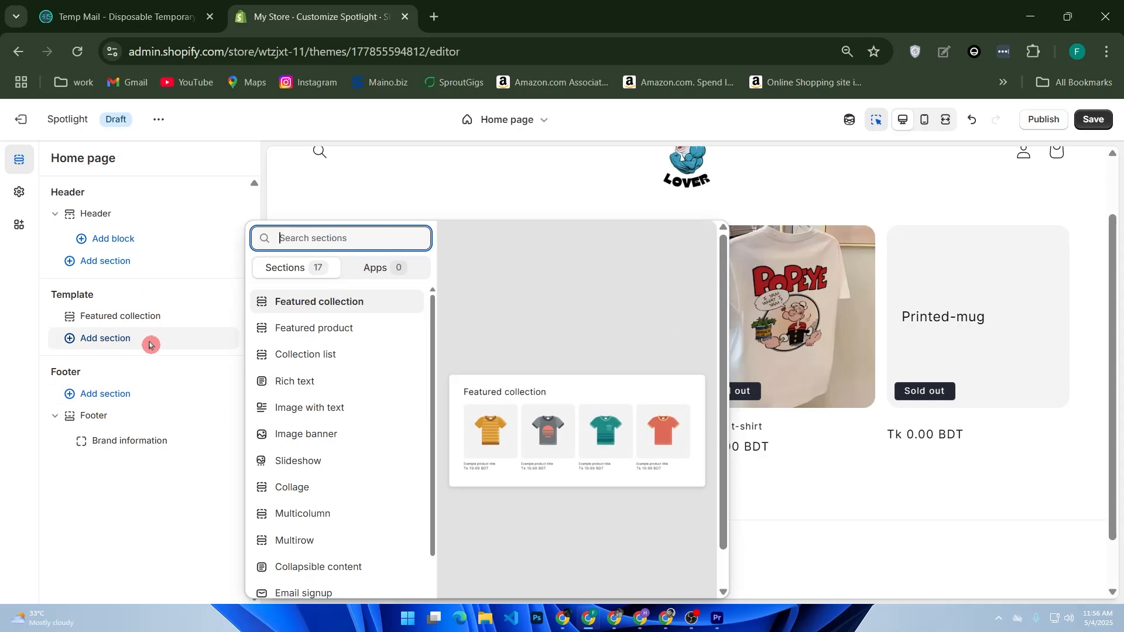
scroll(311, 363, "down", 5)
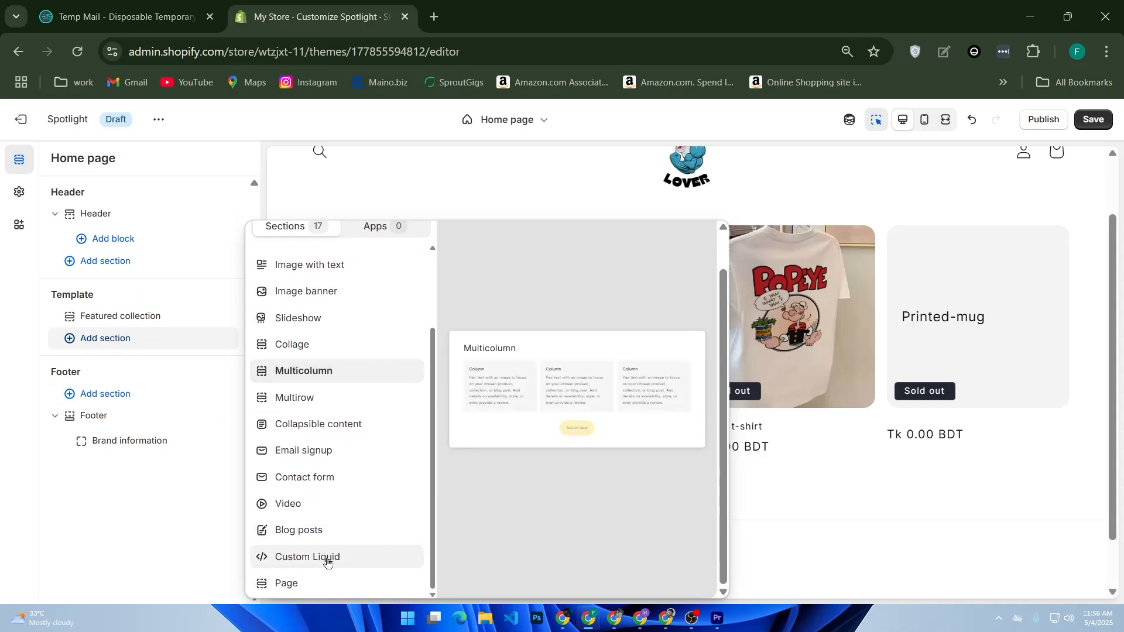
left_click(318, 581)
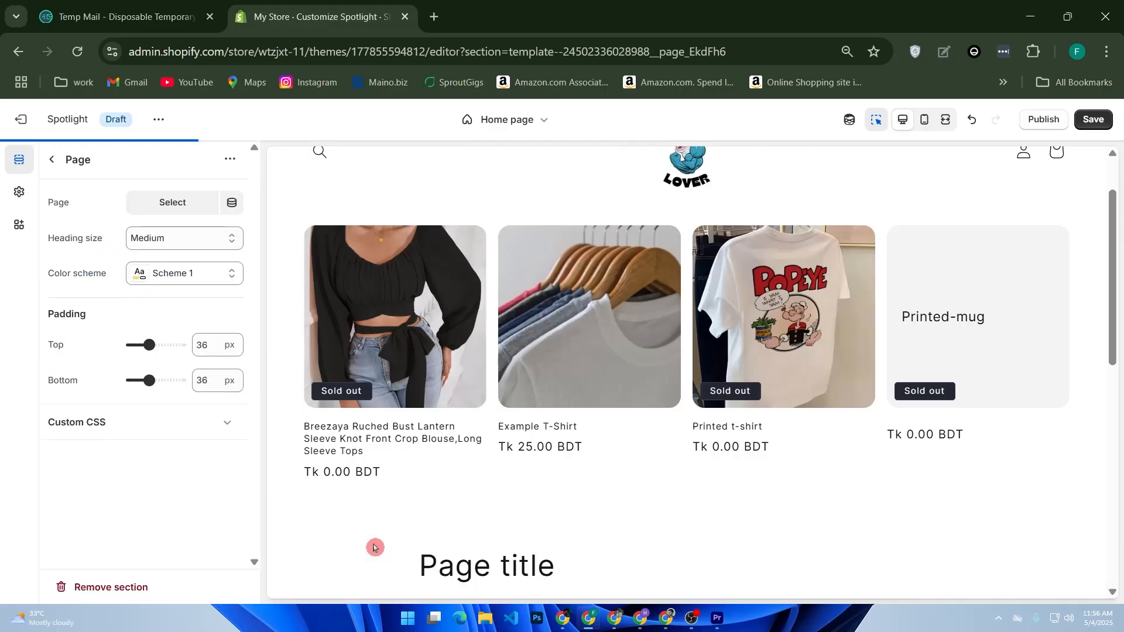
scroll(597, 406, "down", 4)
scroll(608, 398, "up", 4)
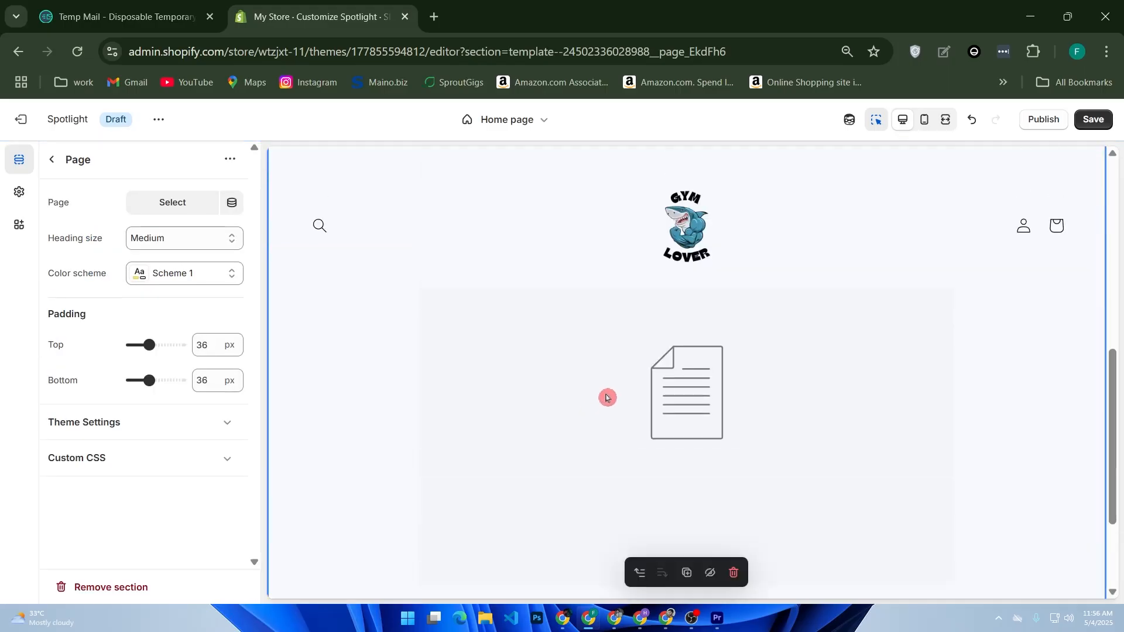
scroll(607, 363, "up", 2)
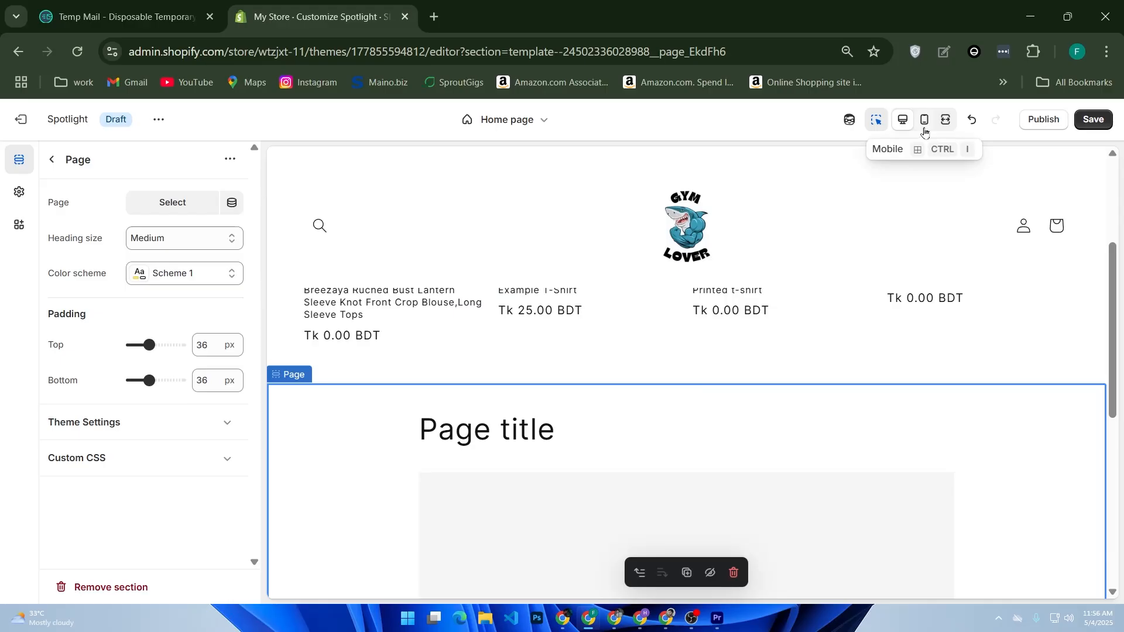
Check the home page in the mobile preview, and save and publish the Spotlight theme
left_click(924, 121)
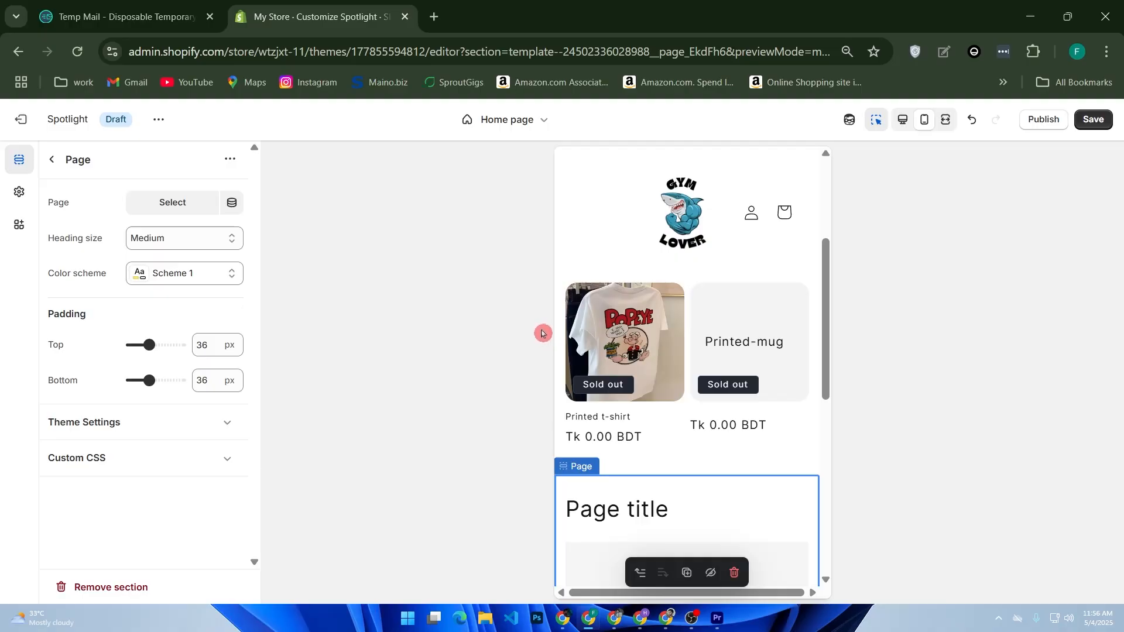
left_click(1094, 121)
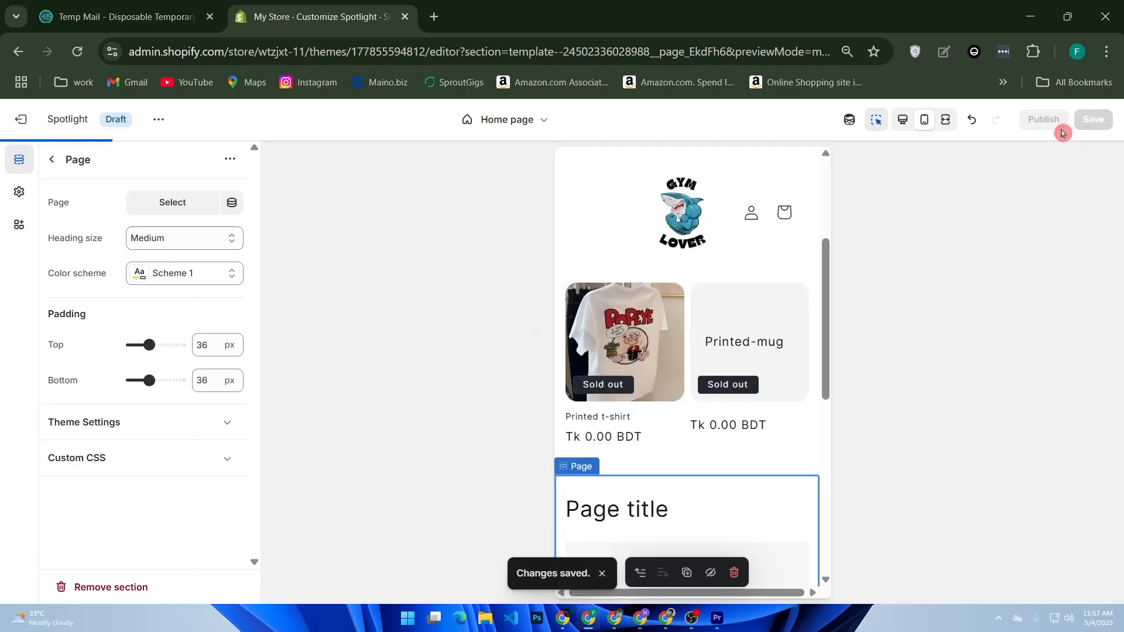
left_click(1044, 120)
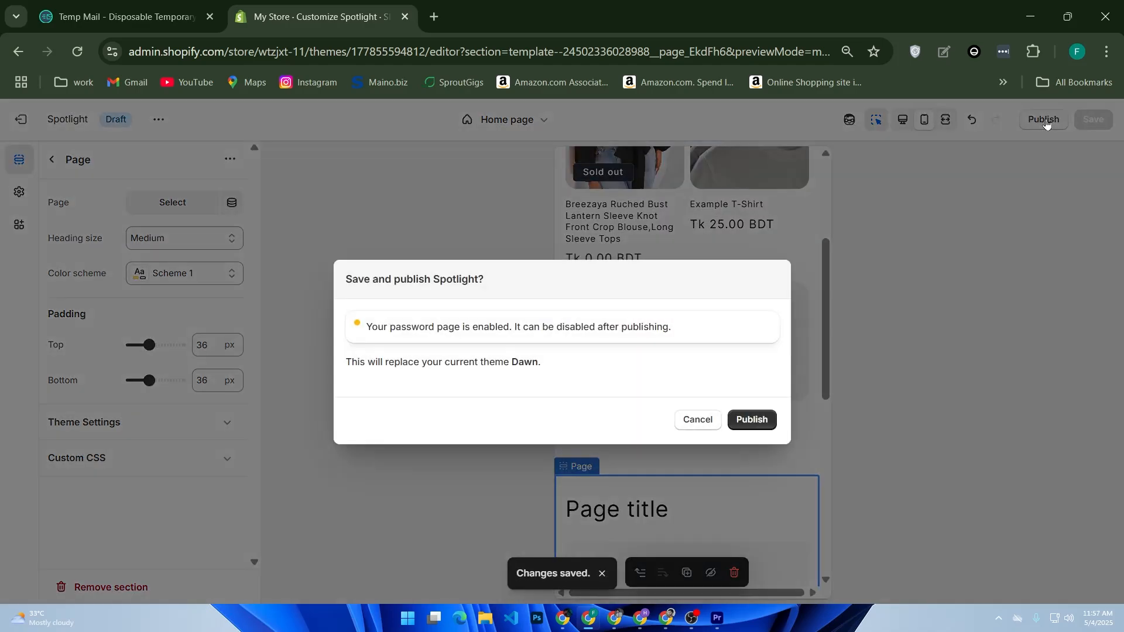
left_click(779, 417)
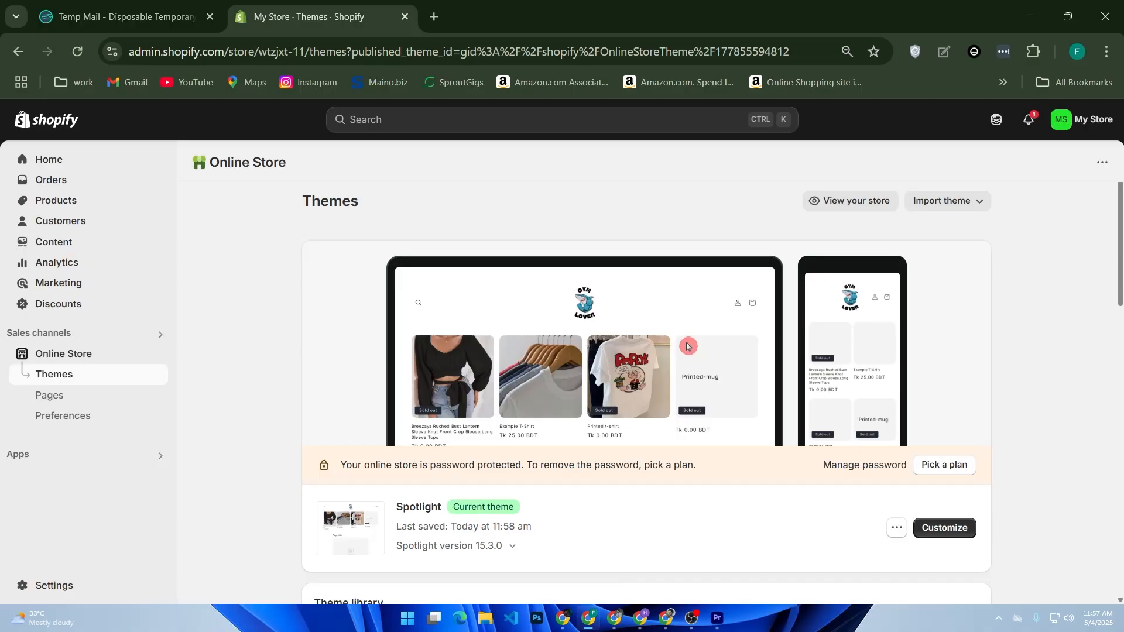
Open the live online store and look over its home page from the header to the Page section
left_click(845, 202)
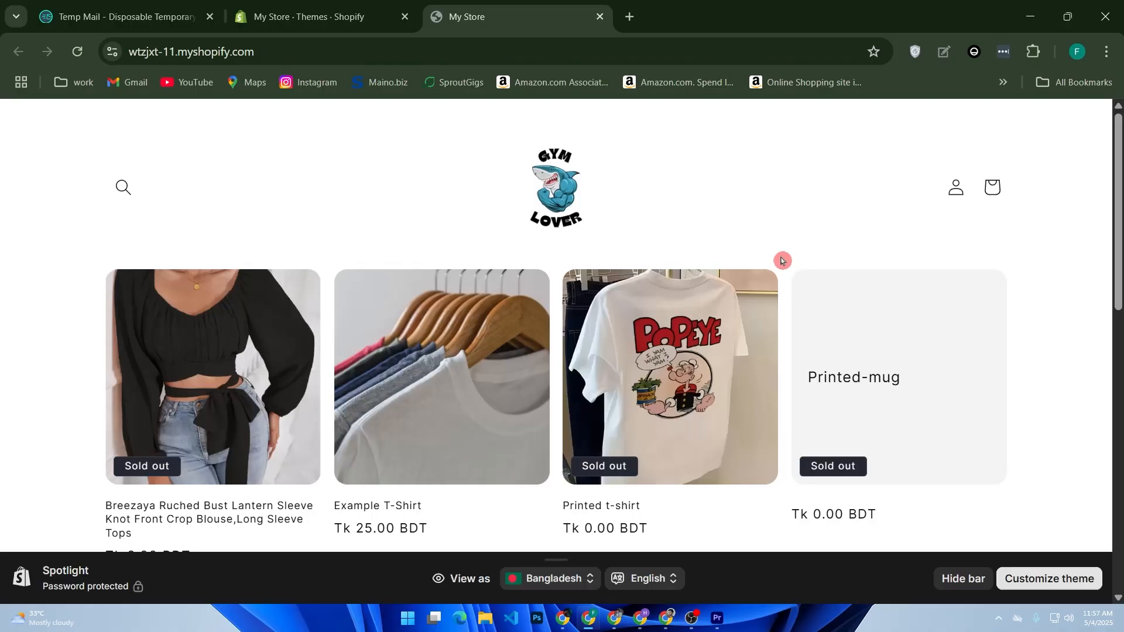
scroll(782, 261, "down", 10)
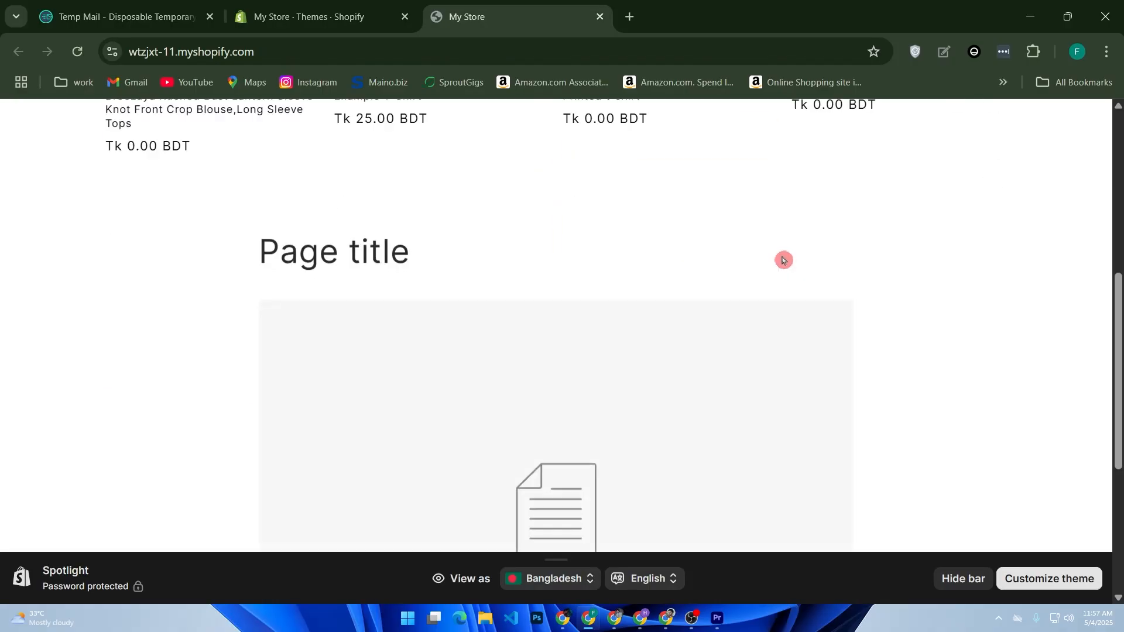
scroll(784, 262, "up", 8)
scroll(786, 264, "up", 3)
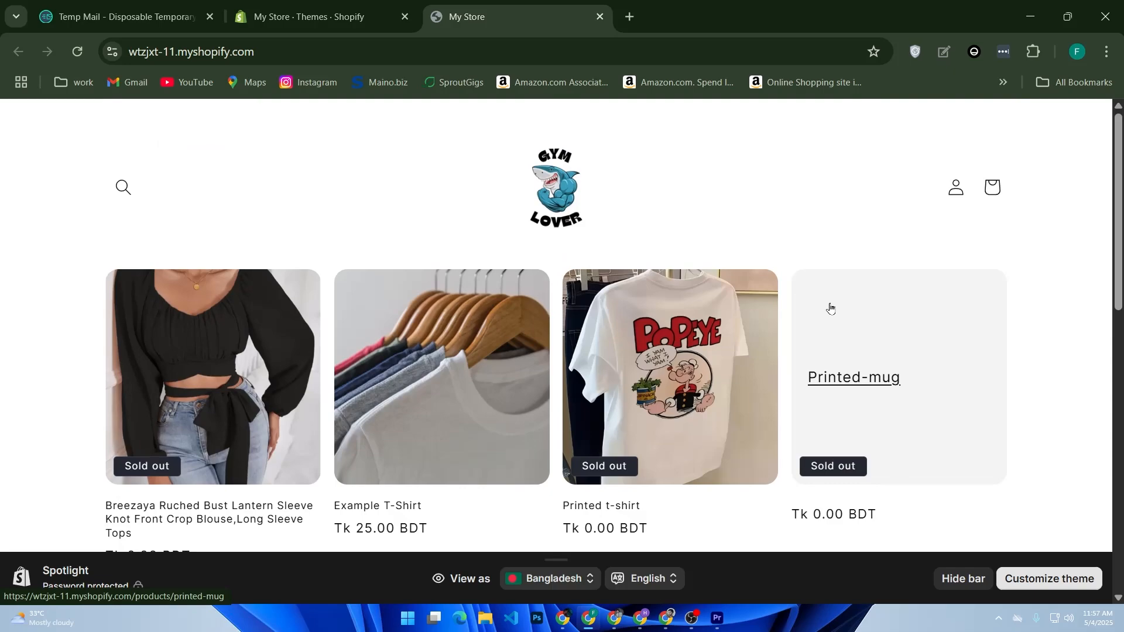